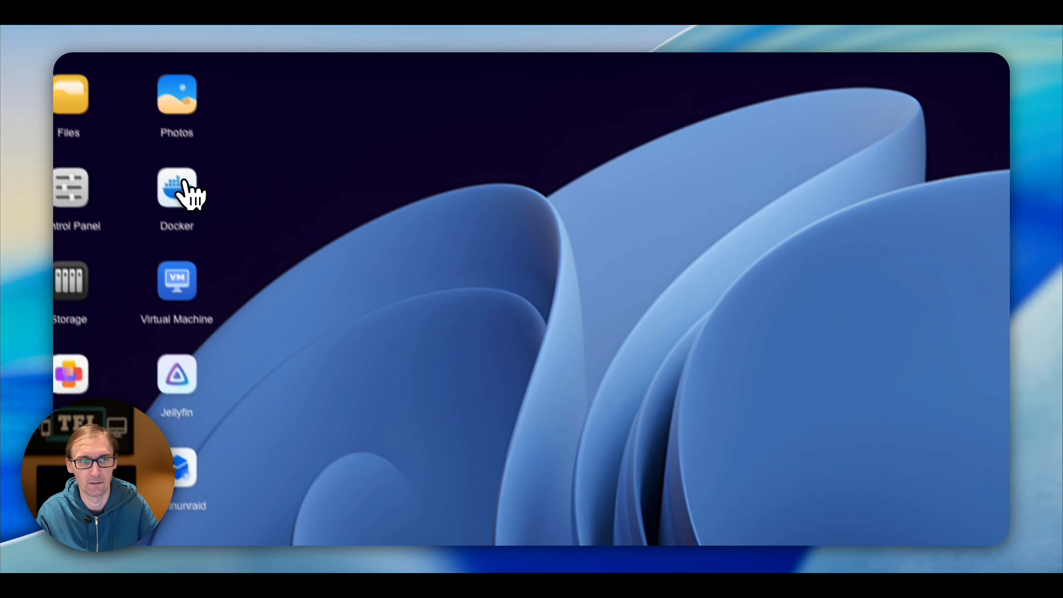
- Create a new Docker compose project named nextcloud, ready for its compose configuration
left_click(183, 183)
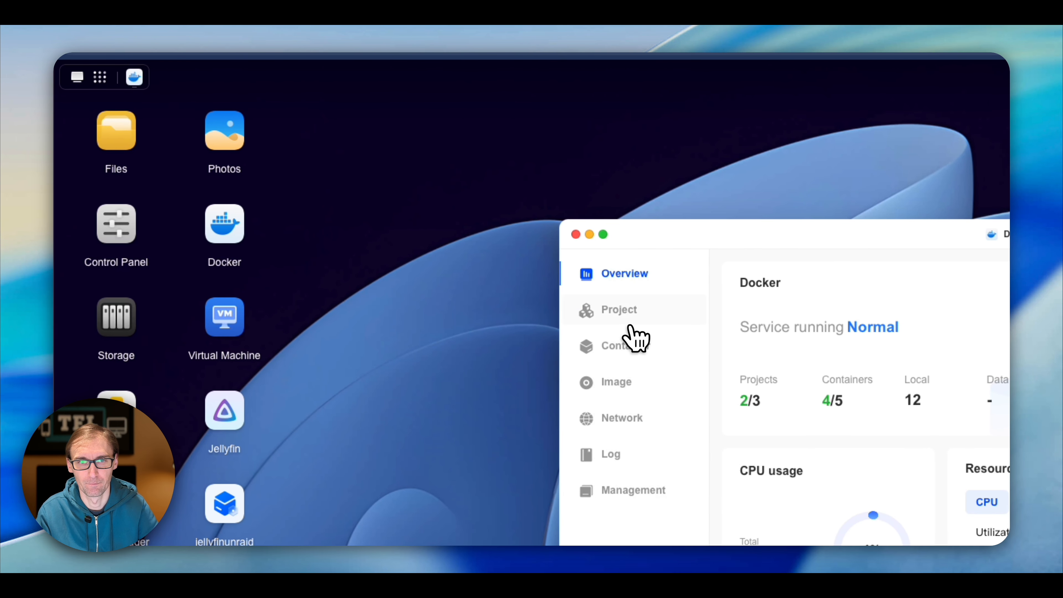
left_click(619, 310)
left_click(529, 272)
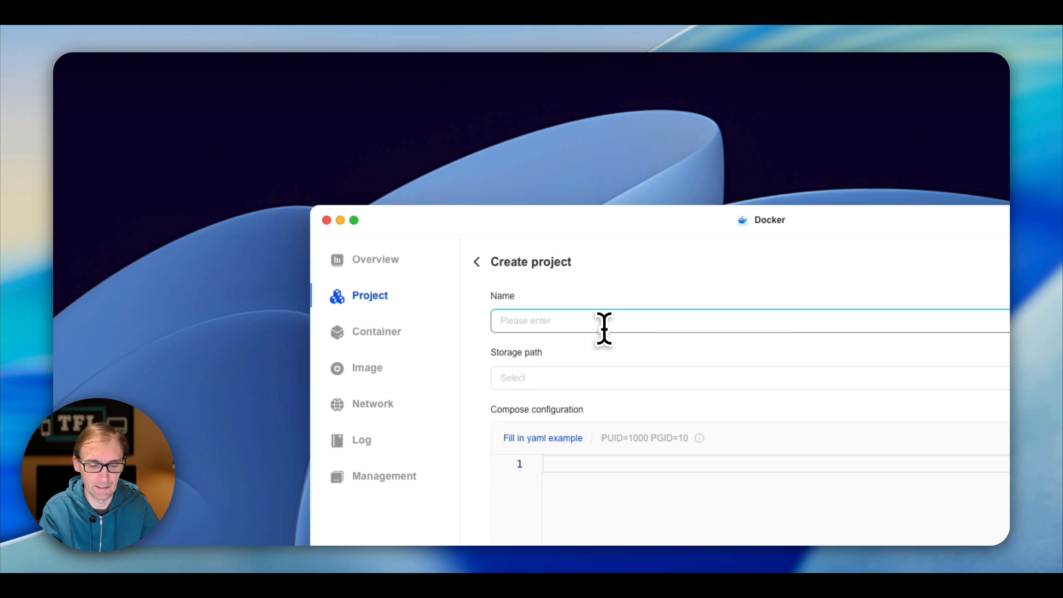
type("nextcloud")
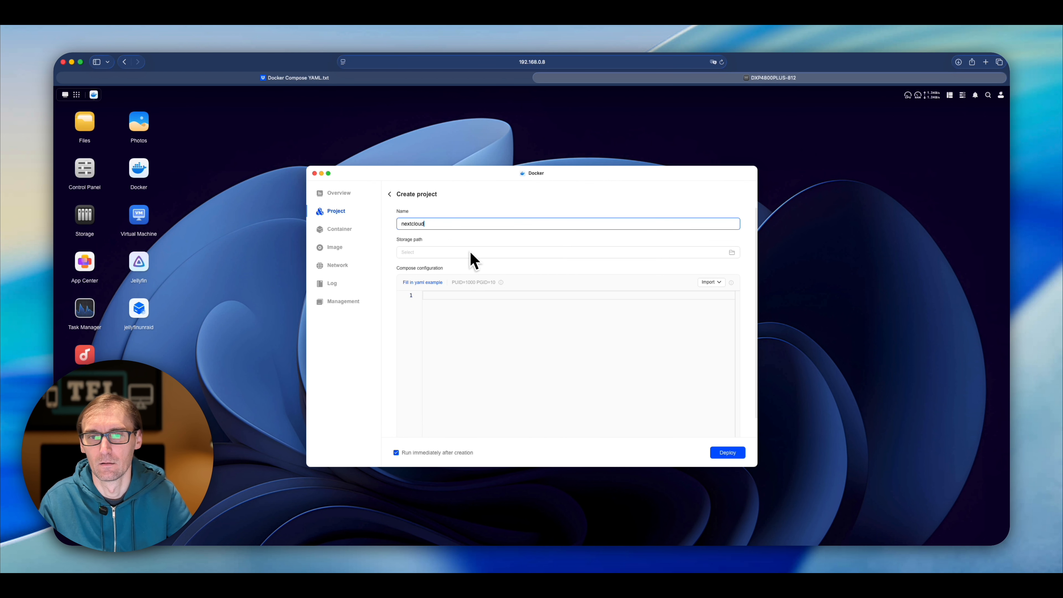
left_click(471, 298)
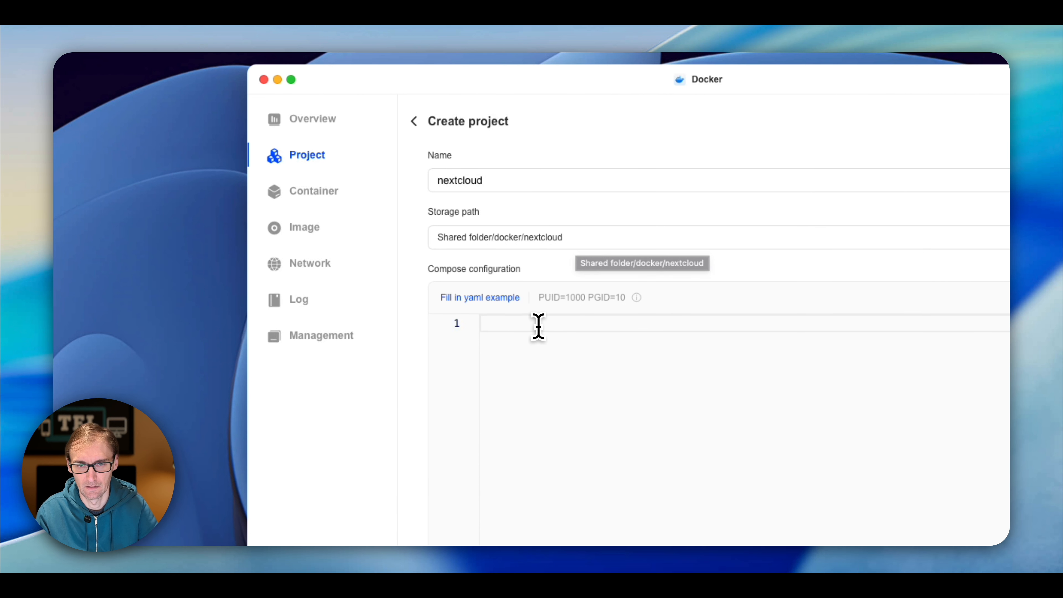
- Paste the Nextcloud compose YAML into the Compose configuration editor
key("super+v")
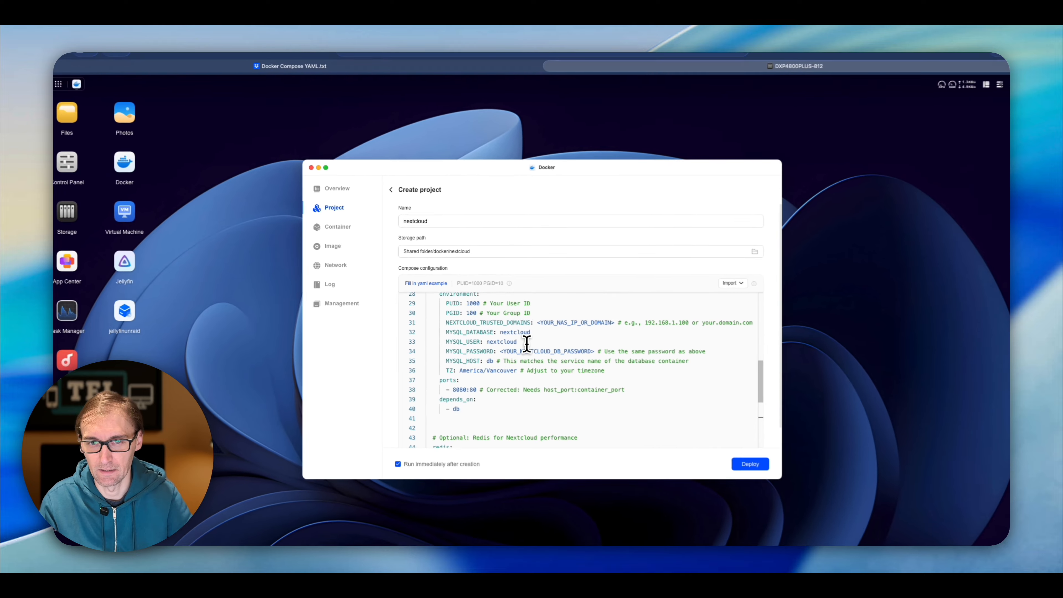
scroll(592, 374, "up", 10)
scroll(517, 339, "up", 3)
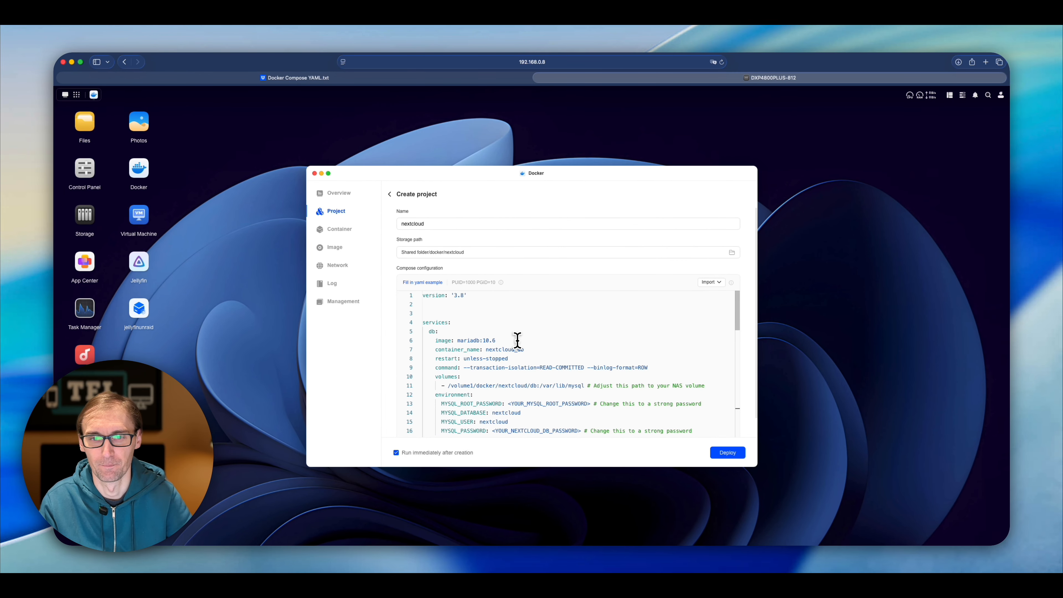
scroll(507, 343, "down", 3)
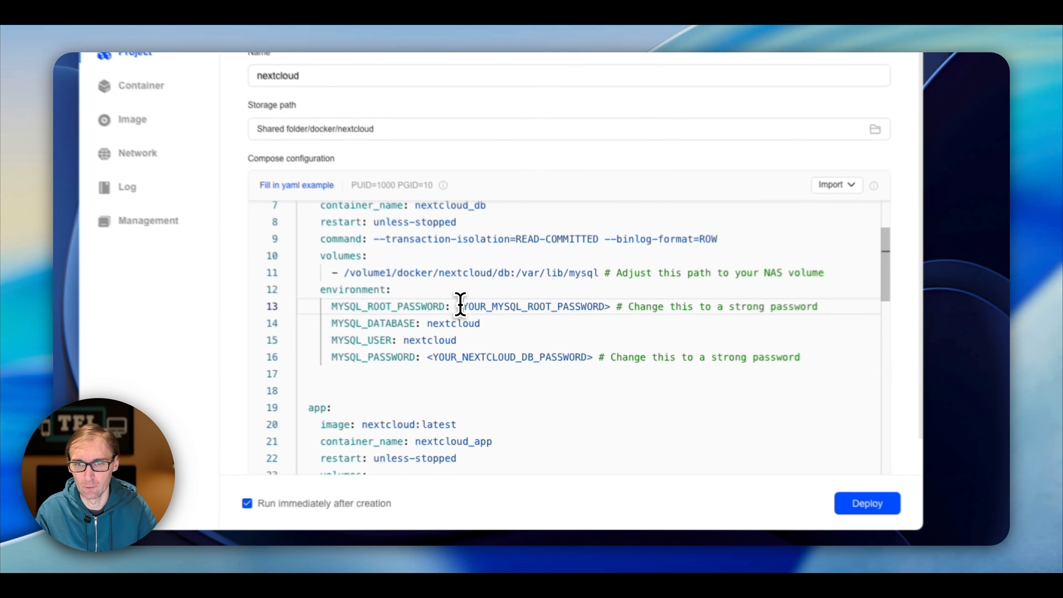
- Replace the MySQL root password placeholder on line 13 with a real password
left_click_drag(511, 347, 585, 346)
left_click_drag(604, 299, 612, 300)
key("BackSpace")
key("BackSpace")
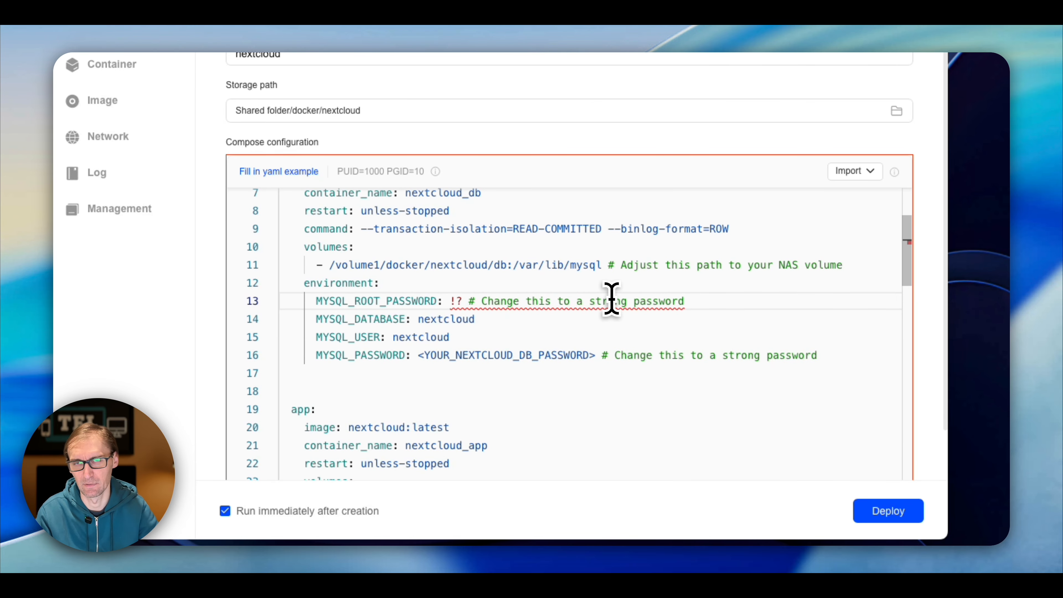
key("BackSpace")
key("BackSpace")
key("BackSpace")
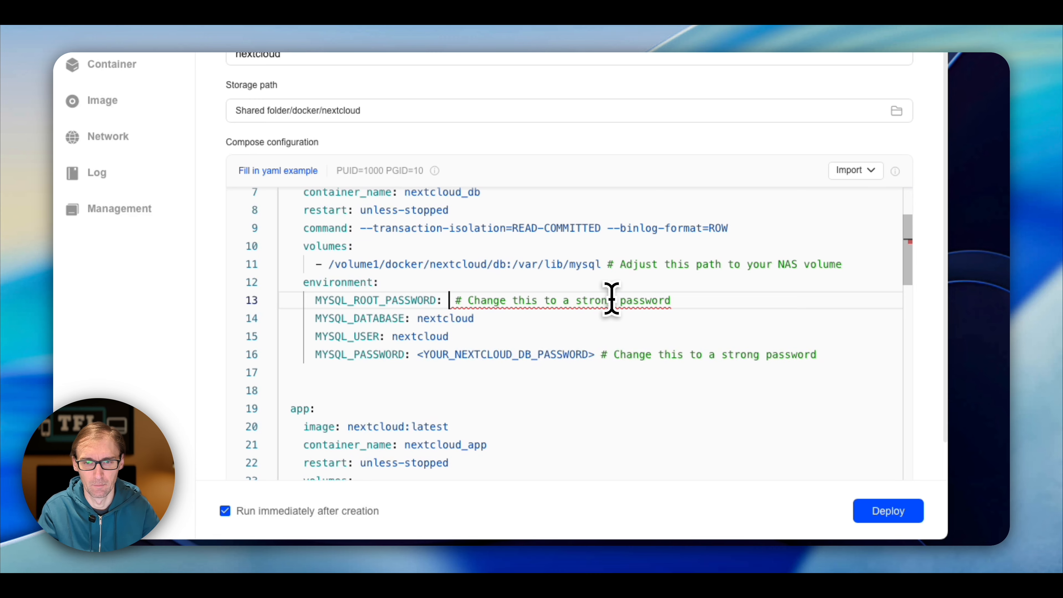
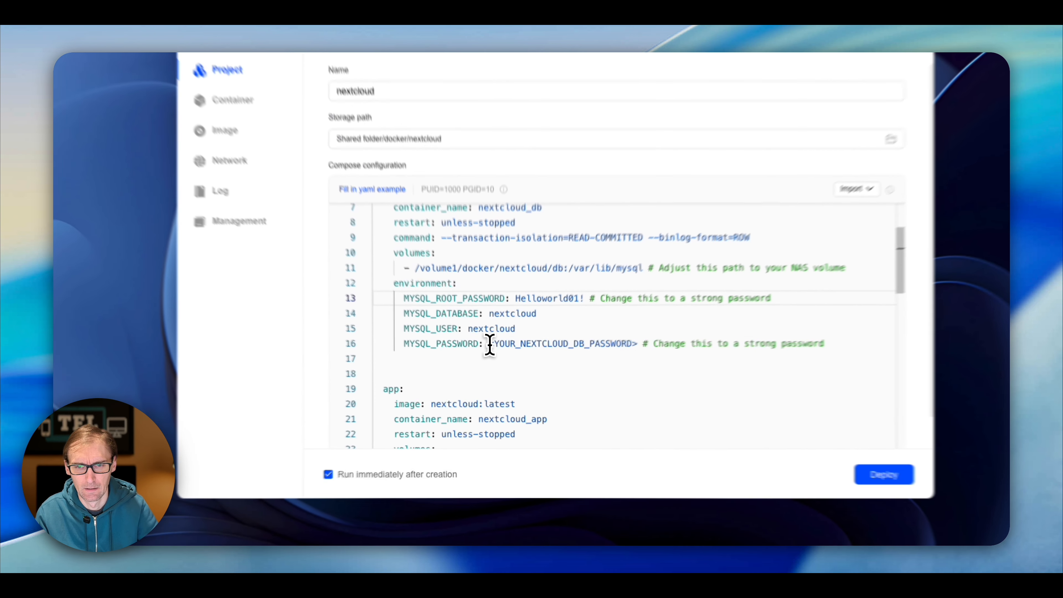
- Replace the database password placeholder on line 16 with the suggested password
left_click_drag(492, 374, 581, 376)
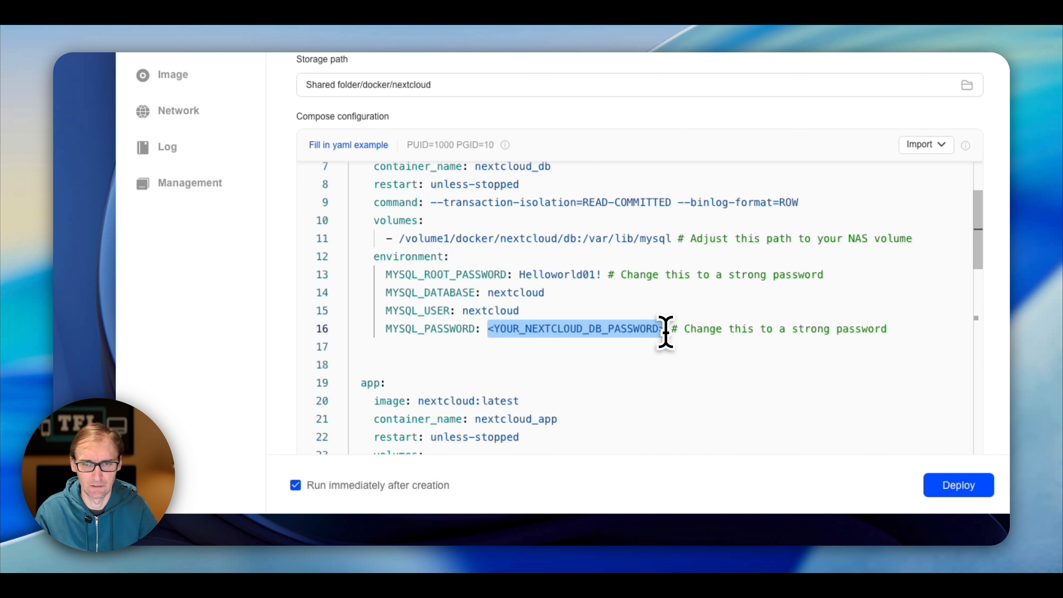
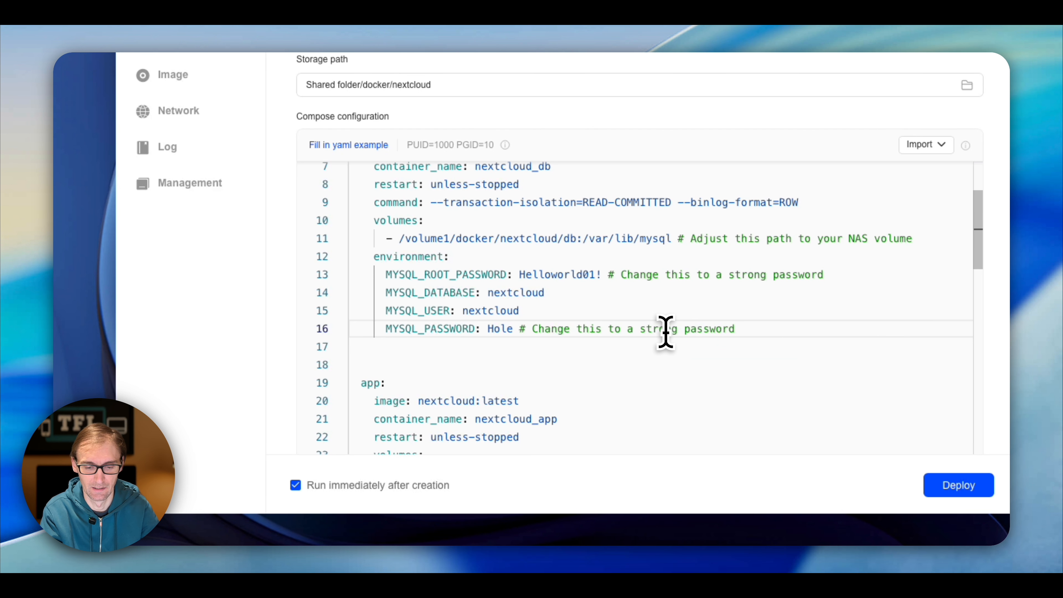
key("BackSpace")
key("BackSpace")
key("BackSpace")
key("Return")
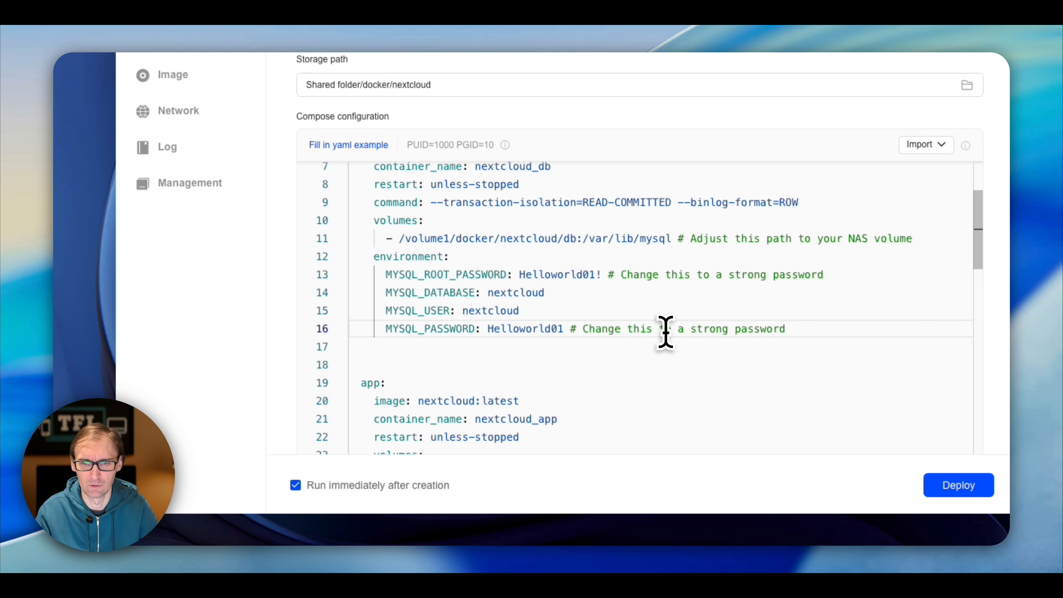
scroll(536, 347, "down", 3)
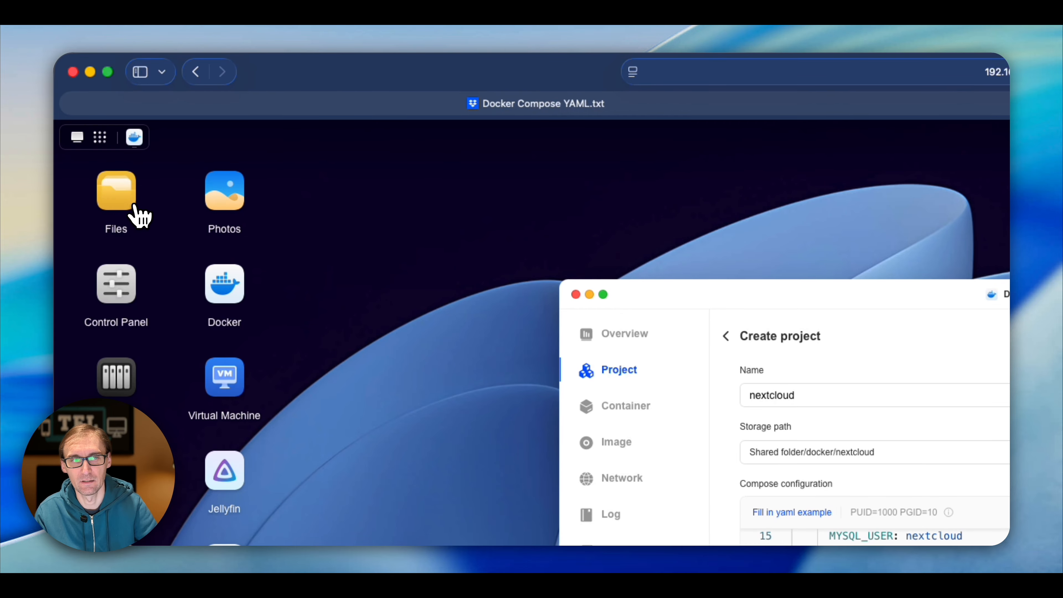
- In Files, confirm the docker share's nextcloud folder is located at /volume2/docker/nextcloud
left_click(136, 207)
left_click(722, 381)
left_click(856, 465)
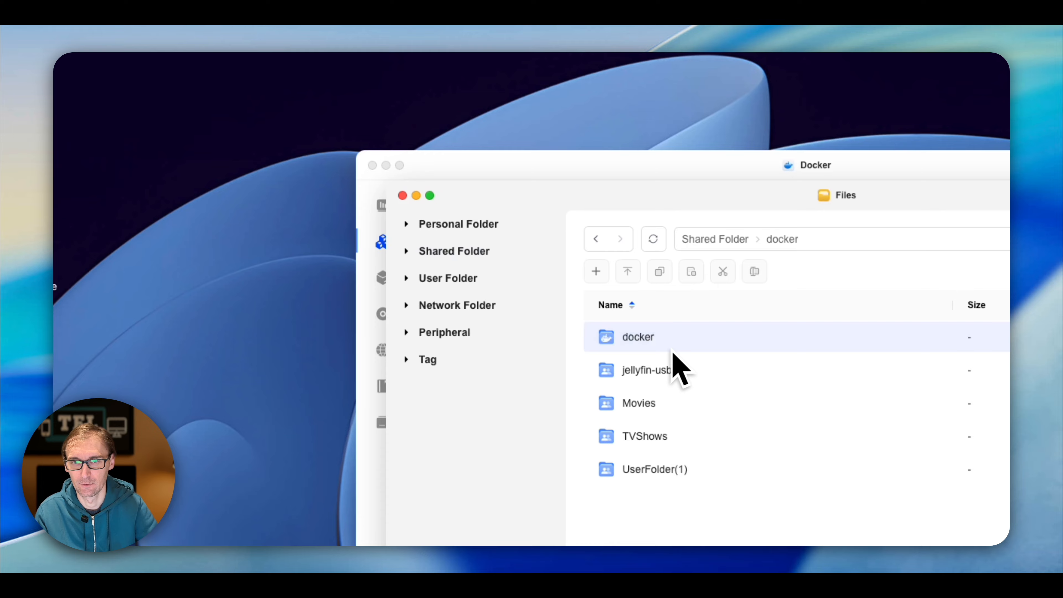
double_click(671, 349)
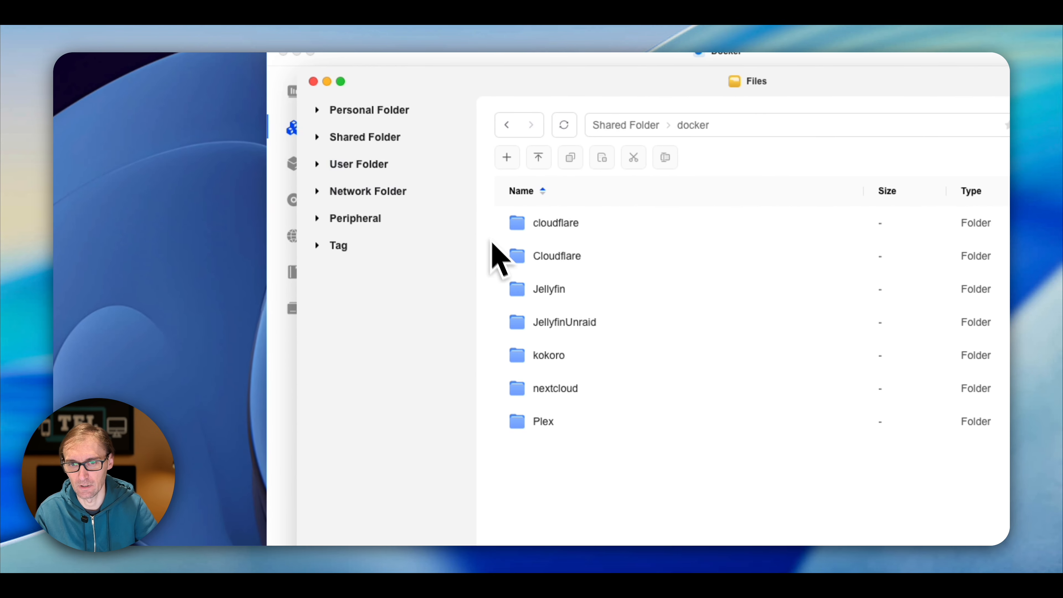
right_click(586, 396)
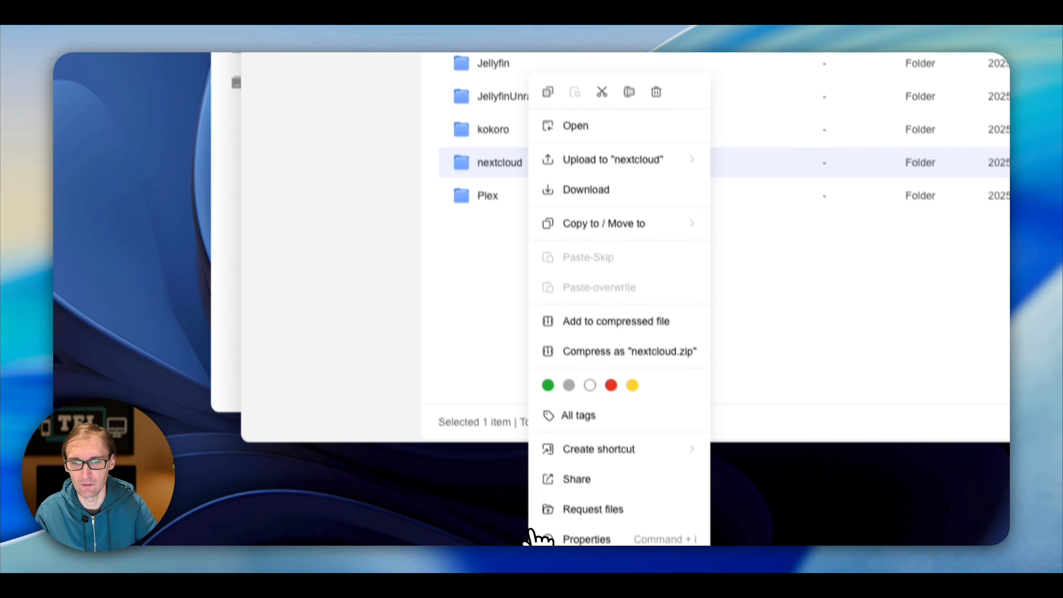
left_click(545, 539)
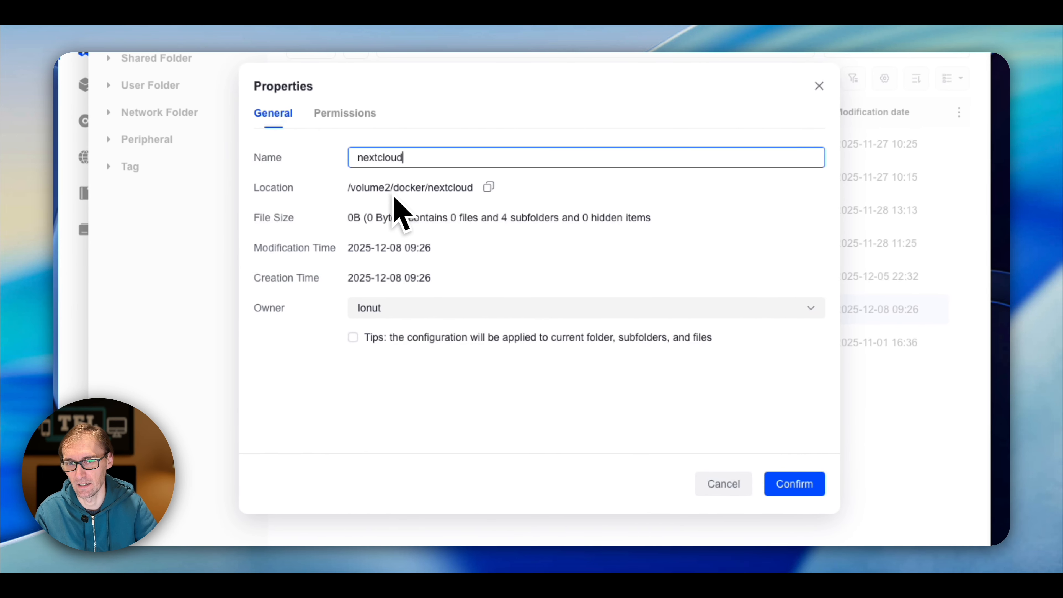
left_click(714, 478)
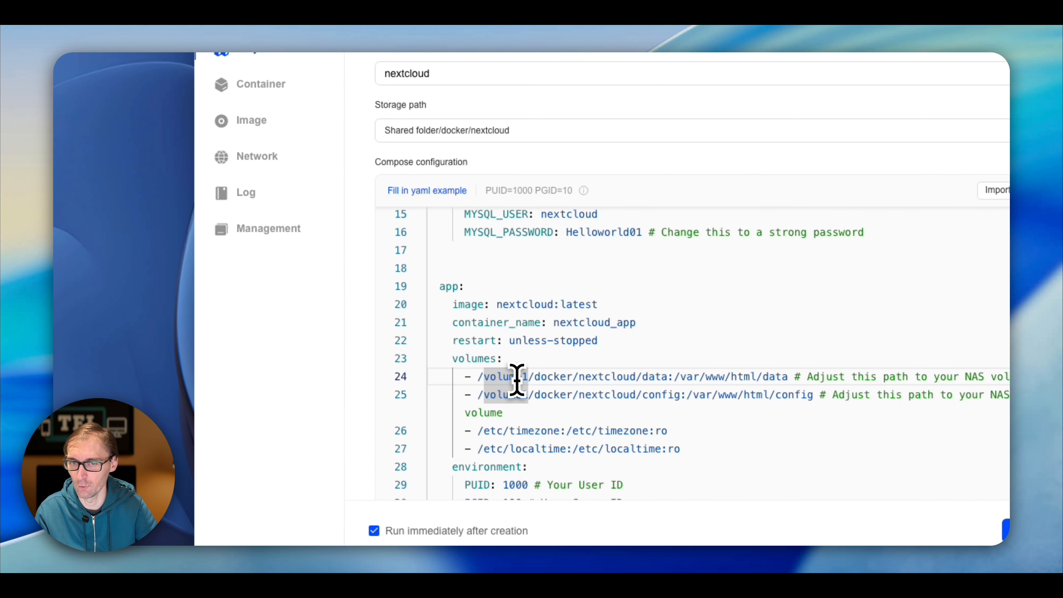
- Change the volume paths on lines 24 and 25 from /volume1 to /volume2
key("BackSpace")
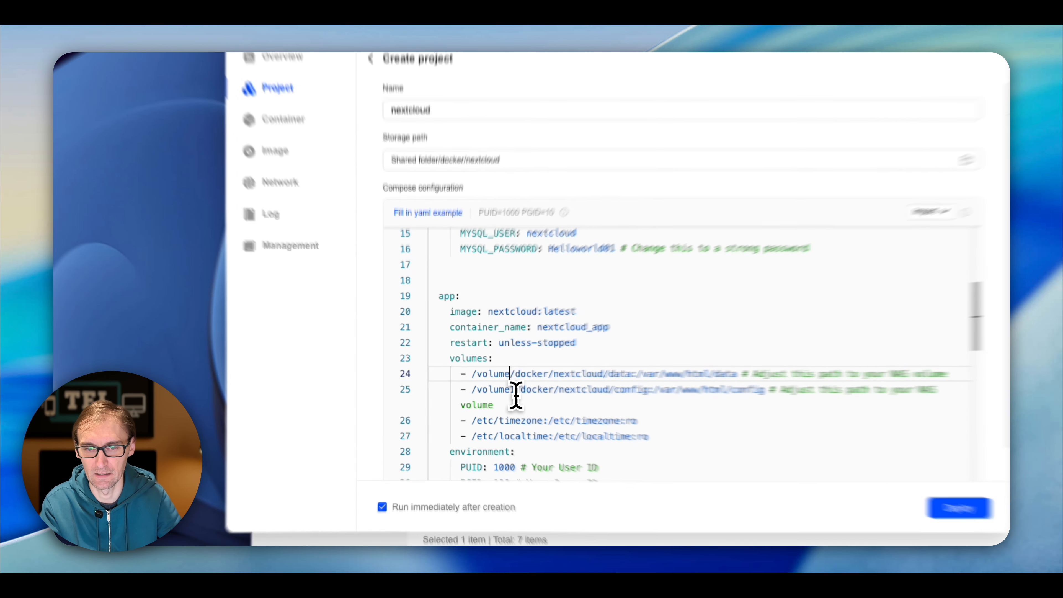
type("2")
left_click(516, 394)
key("BackSpace")
type("2")
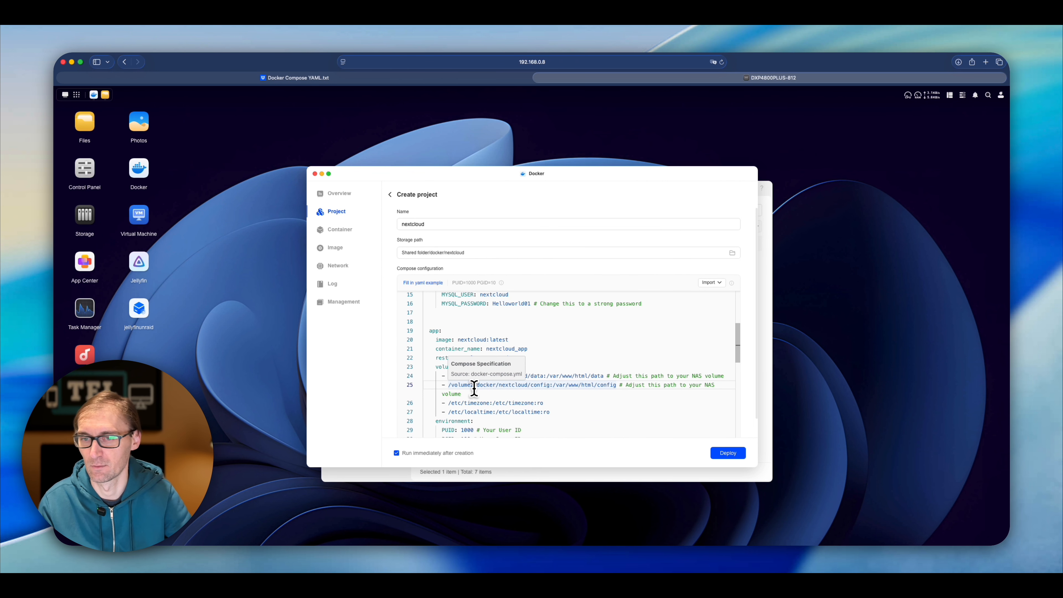
scroll(475, 389, "down", 5)
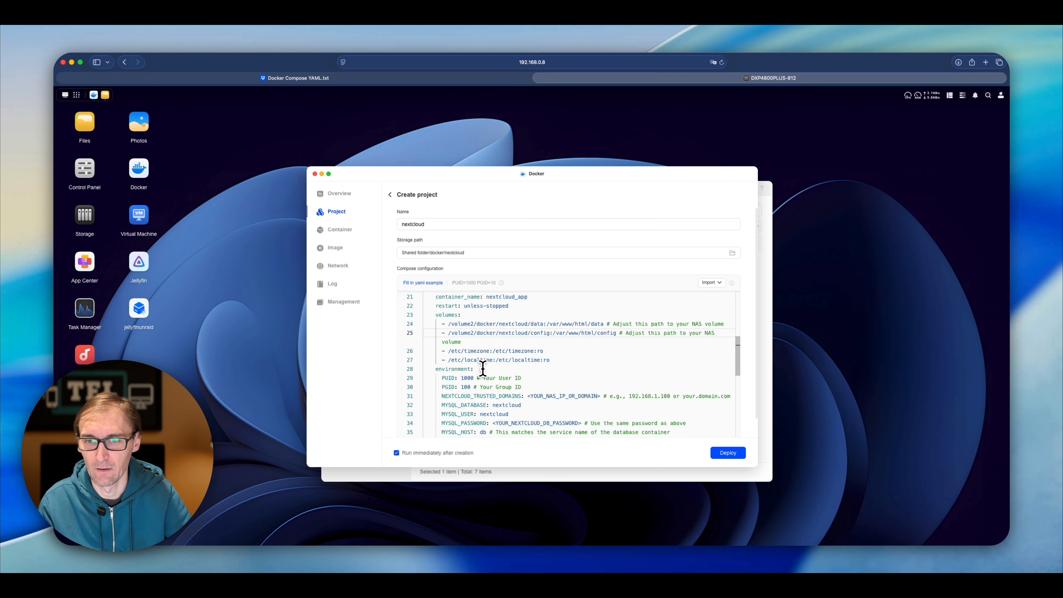
scroll(486, 364, "down", 1)
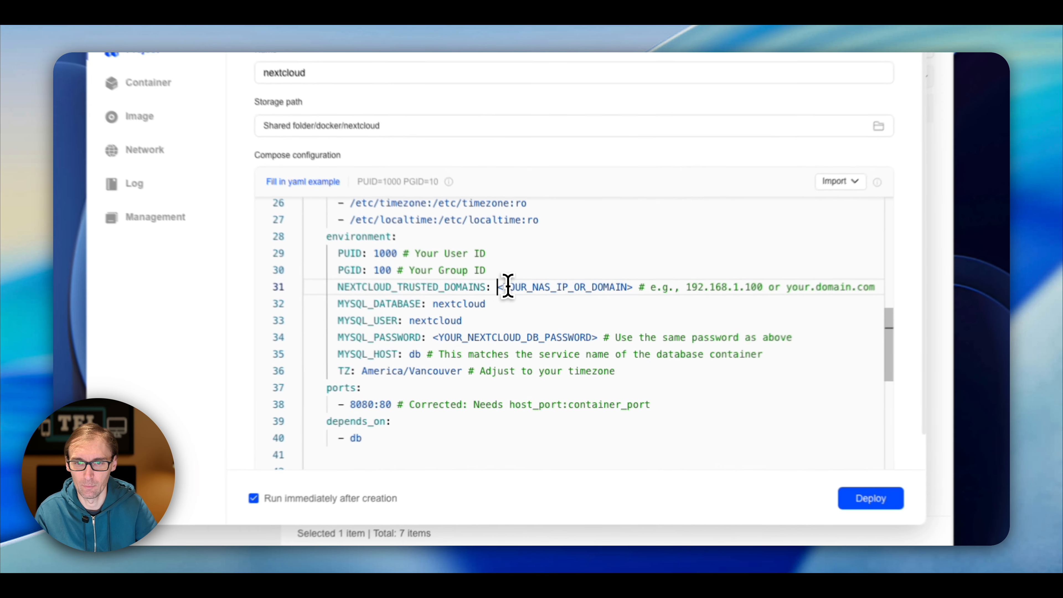
- Set trusted domains to 192.168.0 and fill in the database password on line 34
left_click_drag(527, 339, 601, 337)
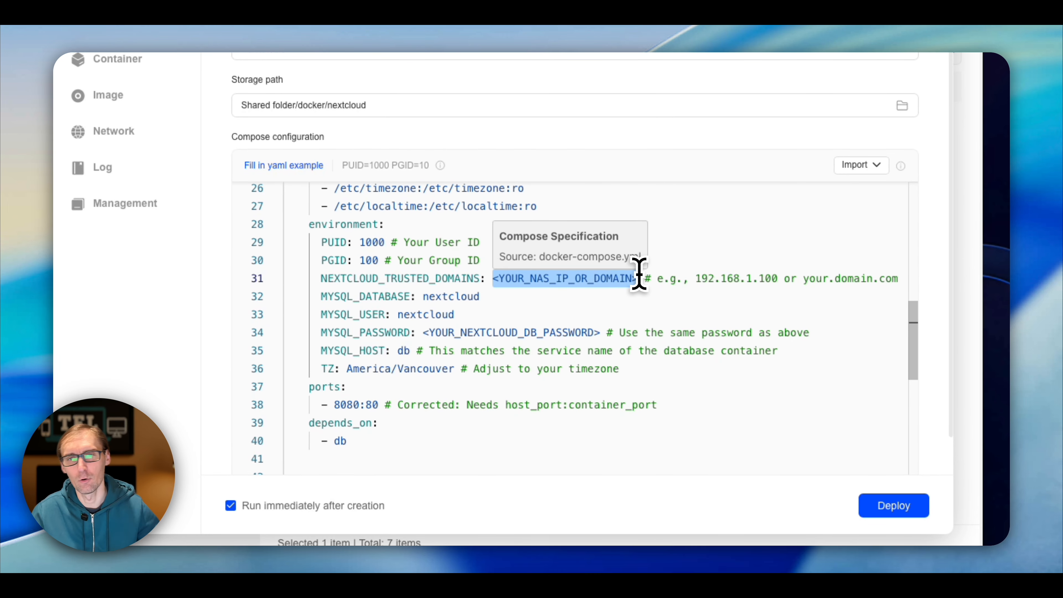
type("192")
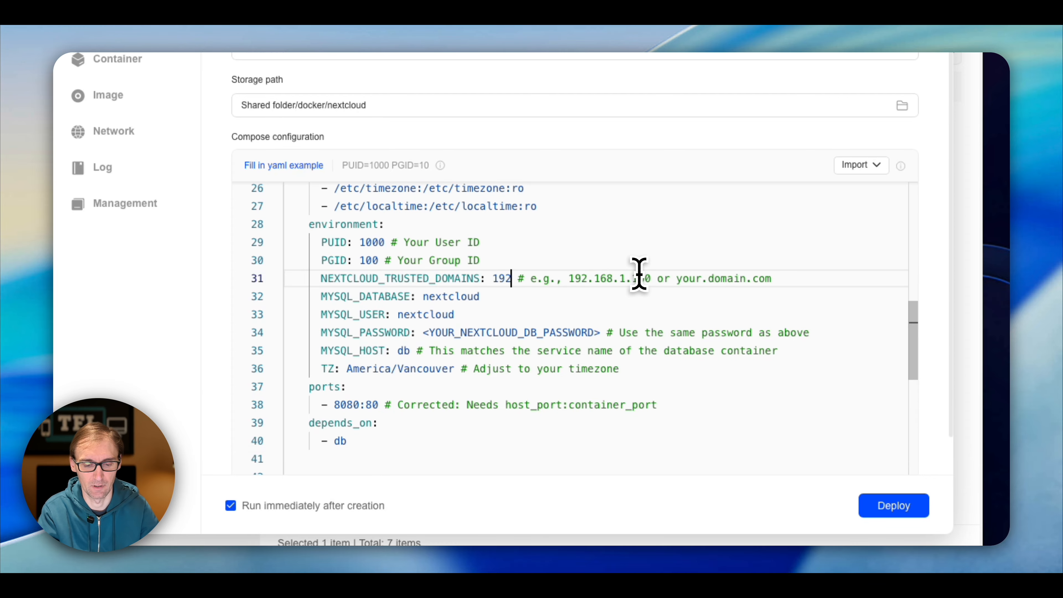
type(".168.0.8")
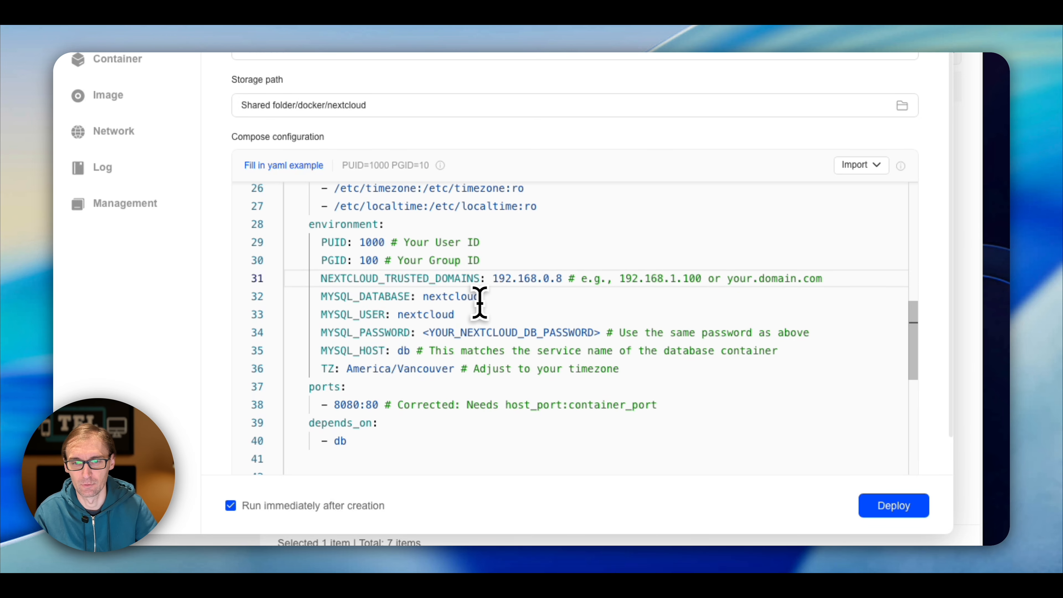
left_click_drag(422, 333, 591, 328)
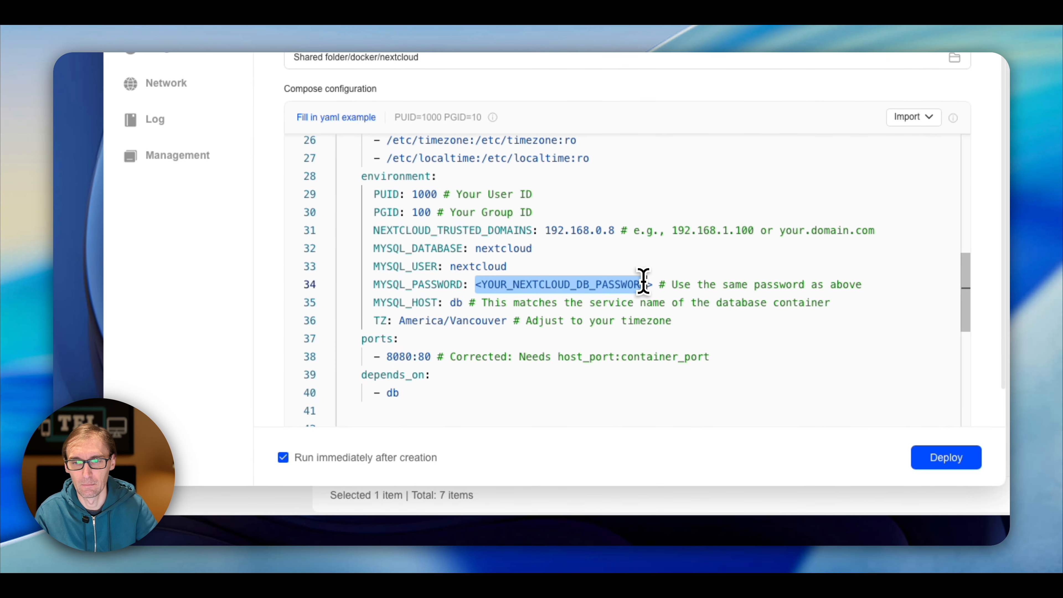
key("BackSpace")
key("Delete")
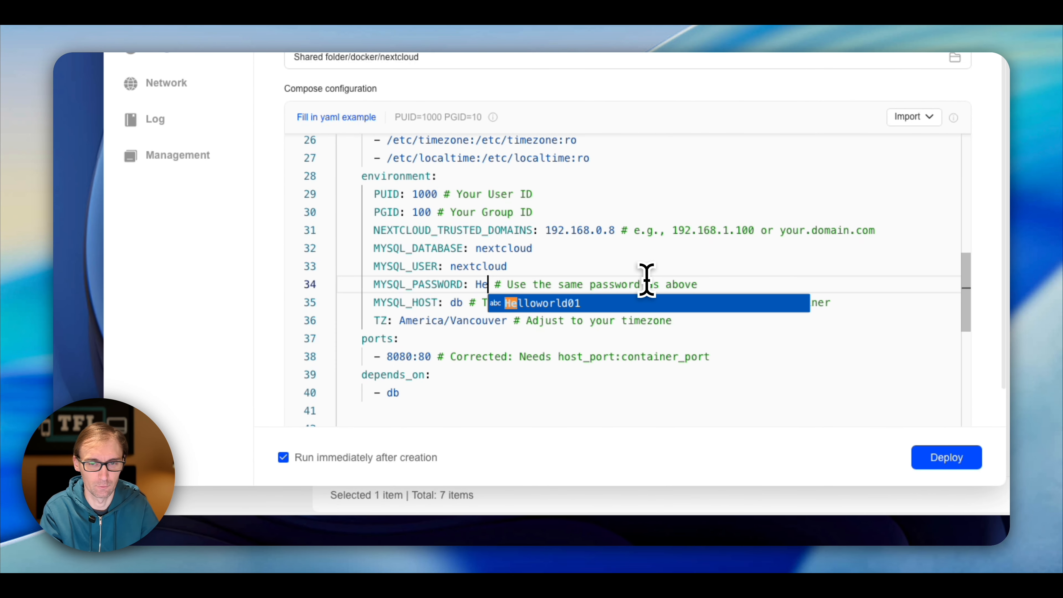
key("Return")
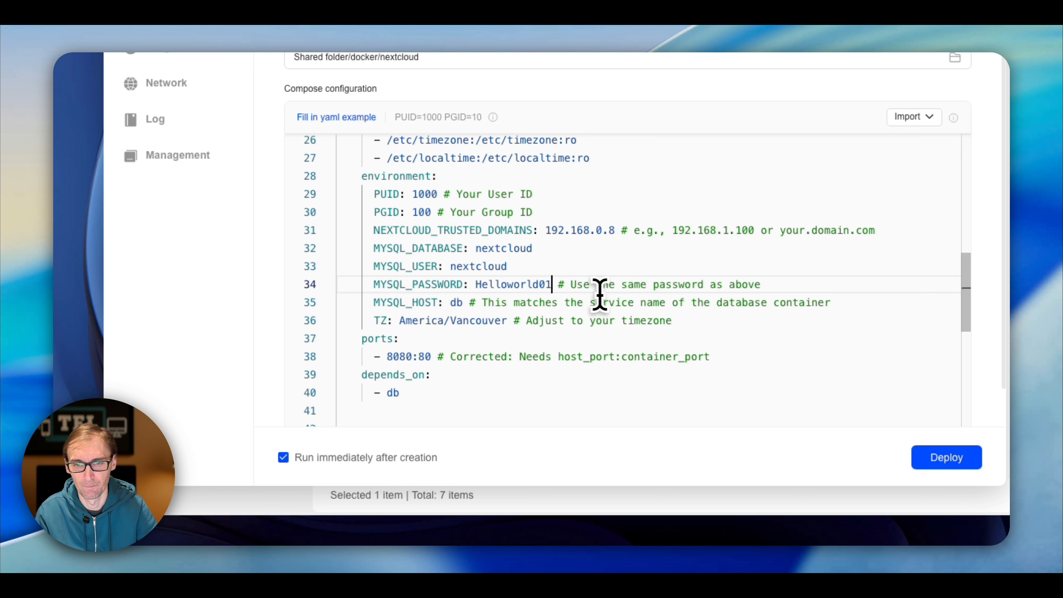
- Change the timezone on line 36 from America/Vancouver to Europe/London
left_click_drag(406, 321, 443, 320)
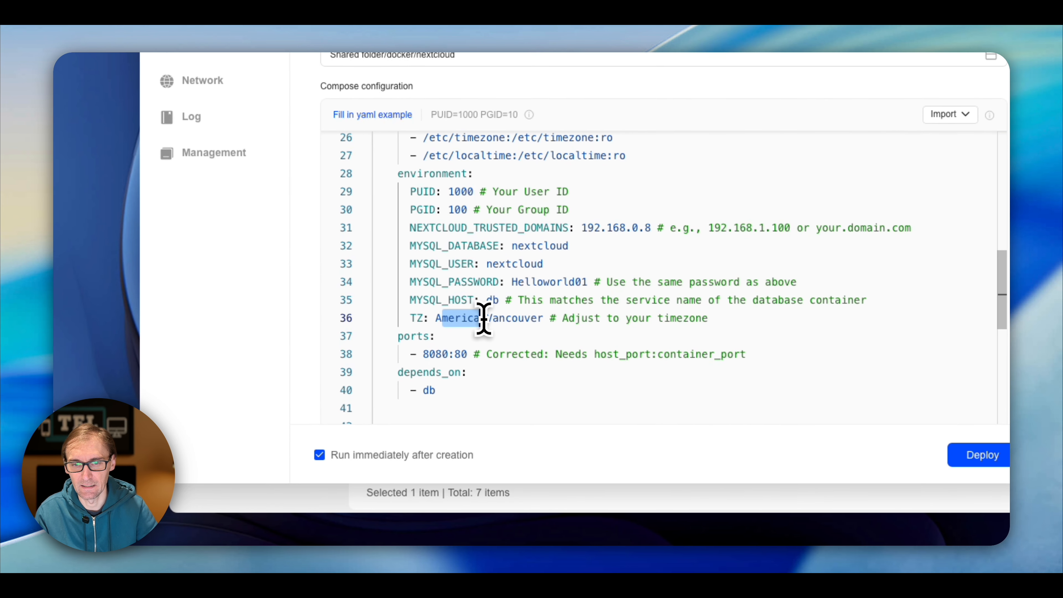
key("BackSpace")
key("BackSpace")
type("Europ")
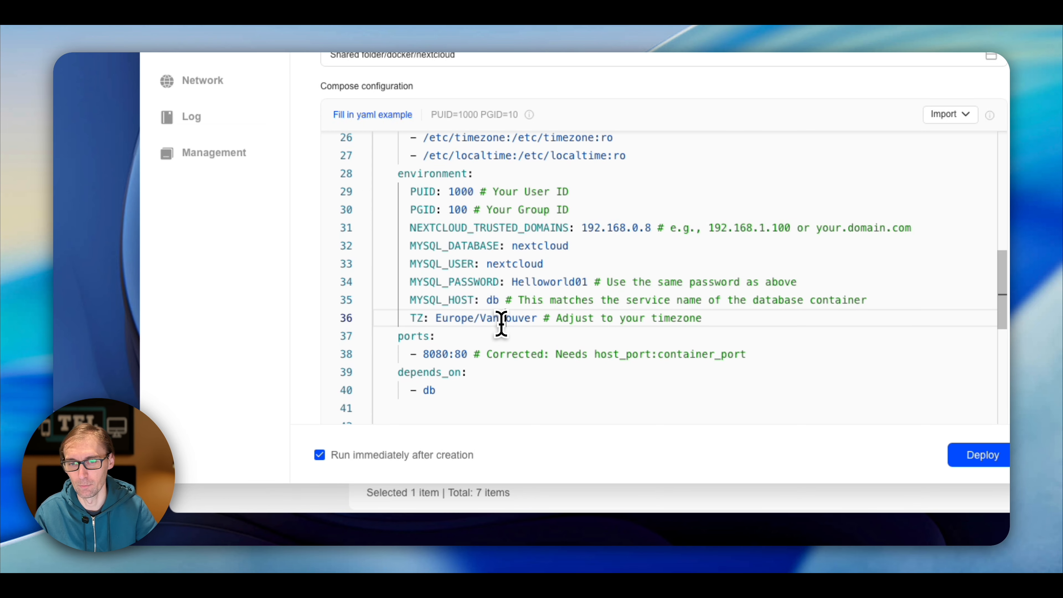
double_click(501, 319)
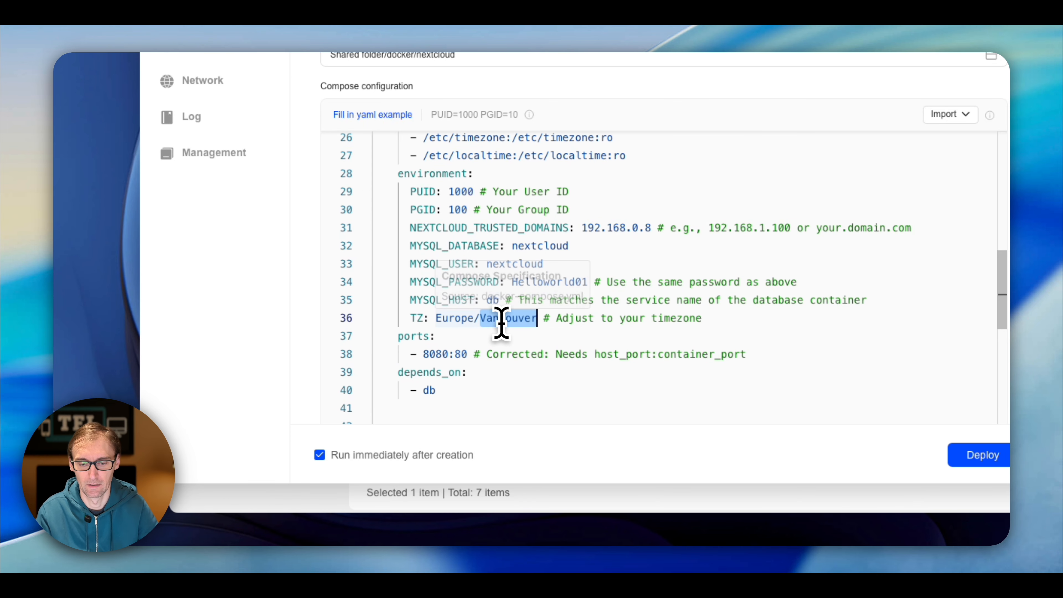
key("BackSpace")
type("London")
- Change the Nextcloud host port on line 38 from 8080 to 8090
scroll(501, 323, "down", 3)
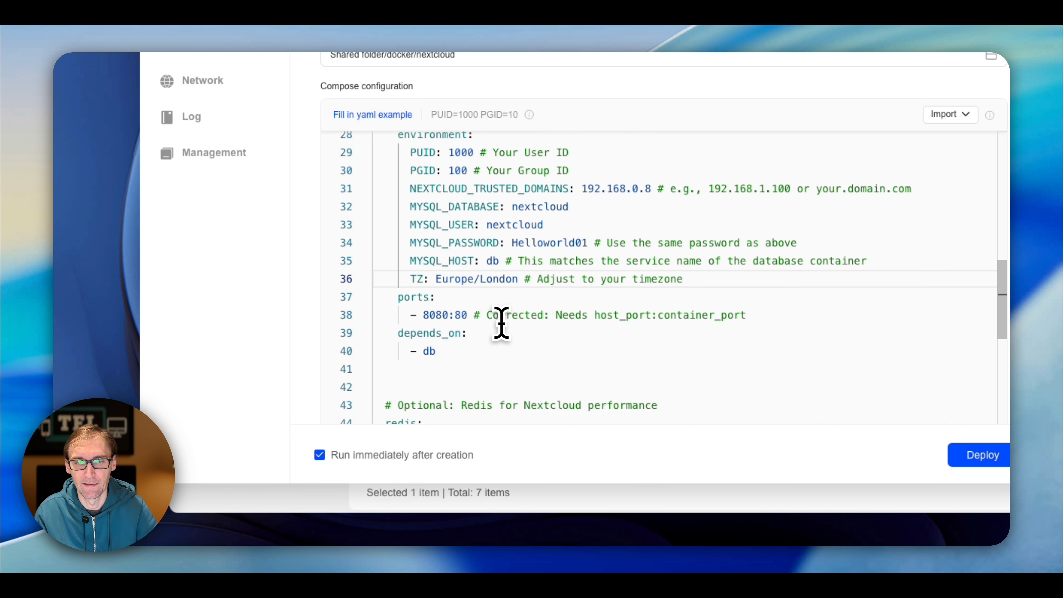
left_click(445, 260)
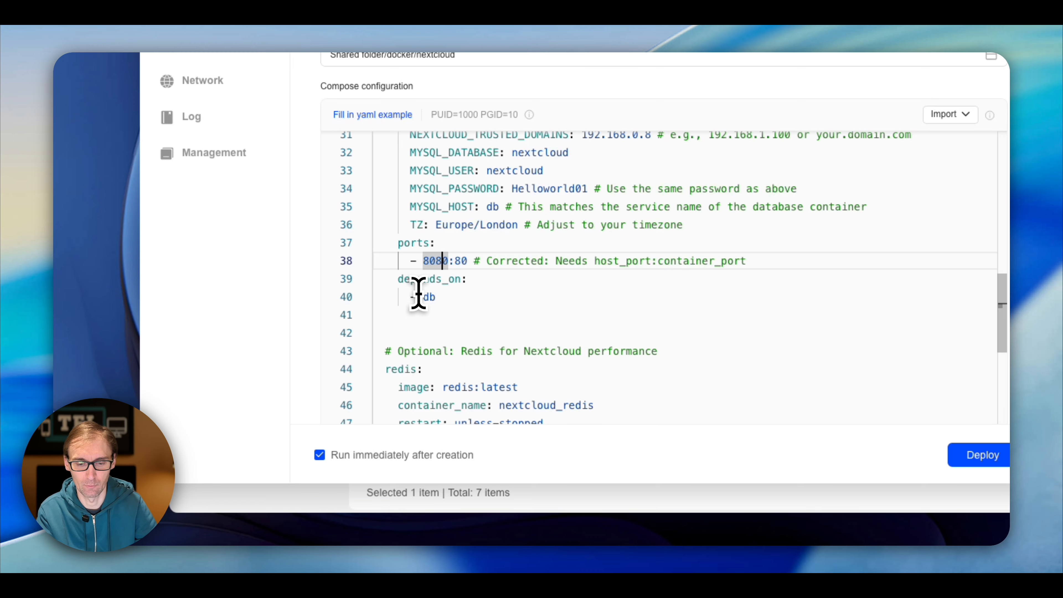
key("BackSpace")
type("9")
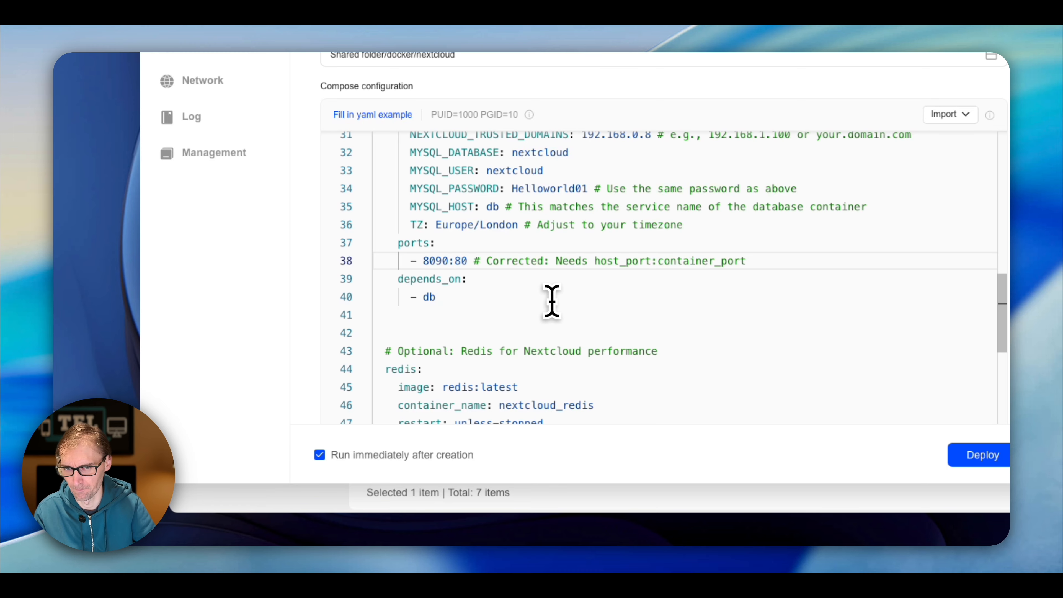
- Point the redis data path at volume2 instead of volume1
scroll(552, 301, "down", 5)
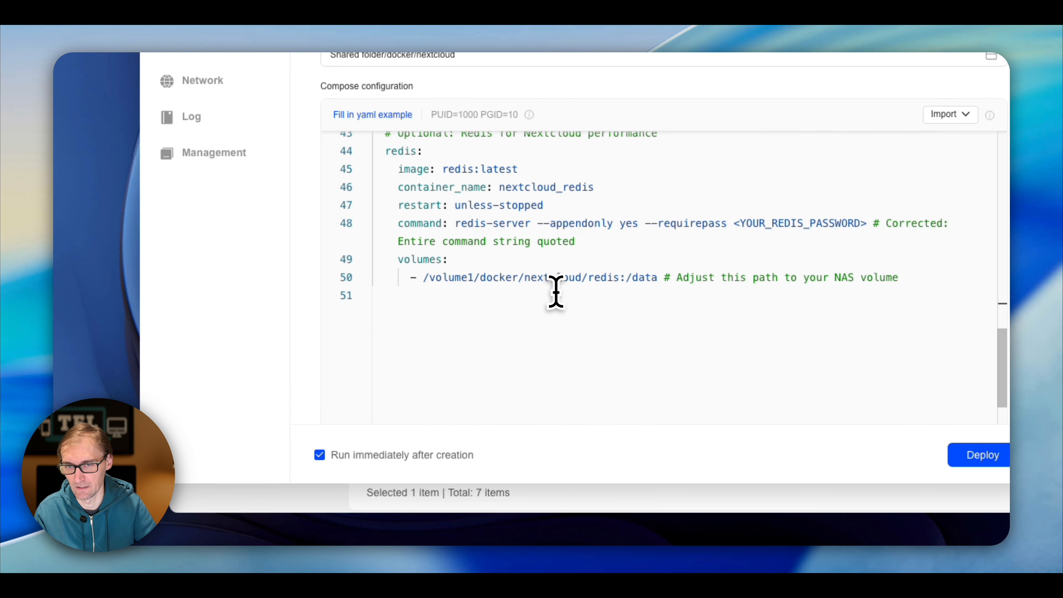
left_click(474, 277)
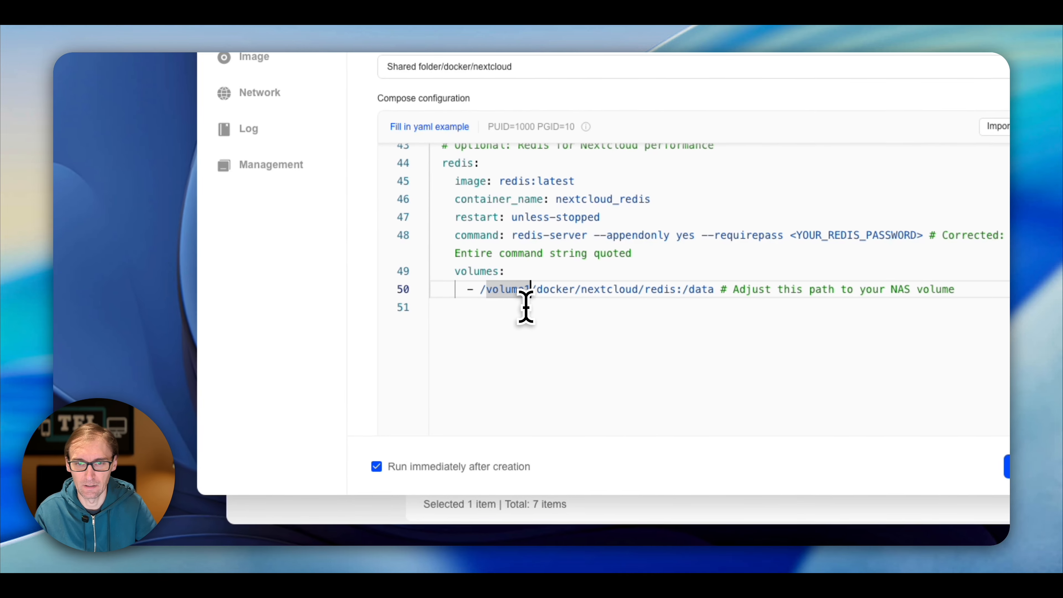
key("BackSpace")
type("2")
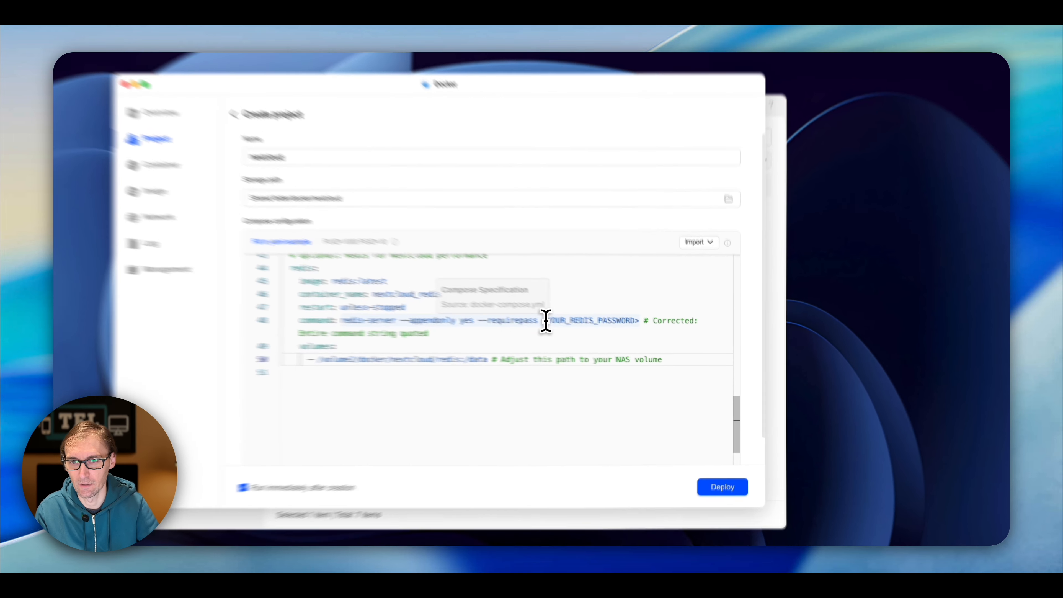
- Replace the redis password placeholder on line 48 with a real password
left_click_drag(603, 338, 608, 338)
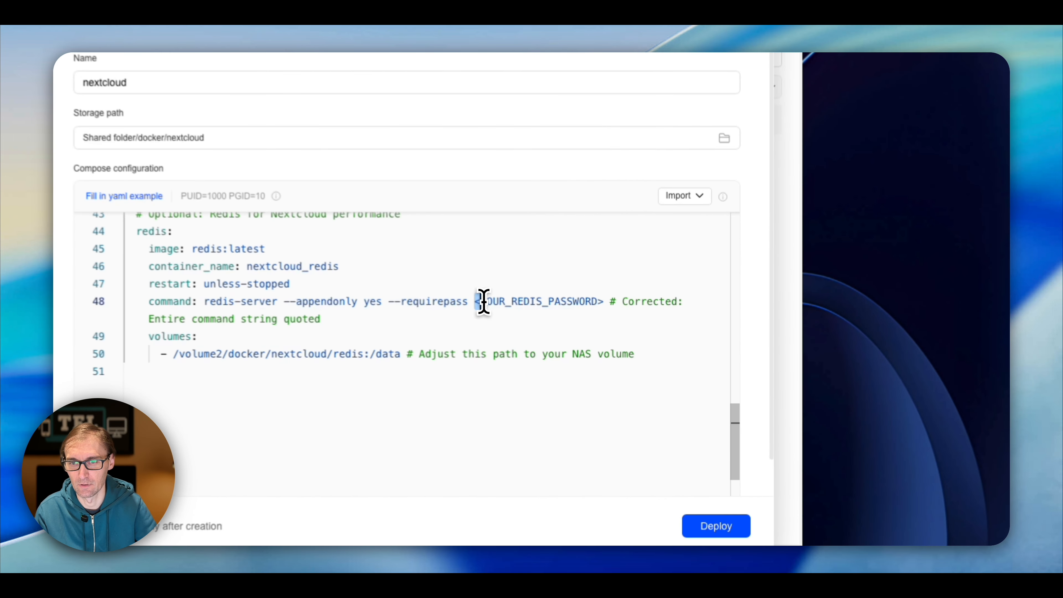
left_click_drag(483, 302, 600, 301)
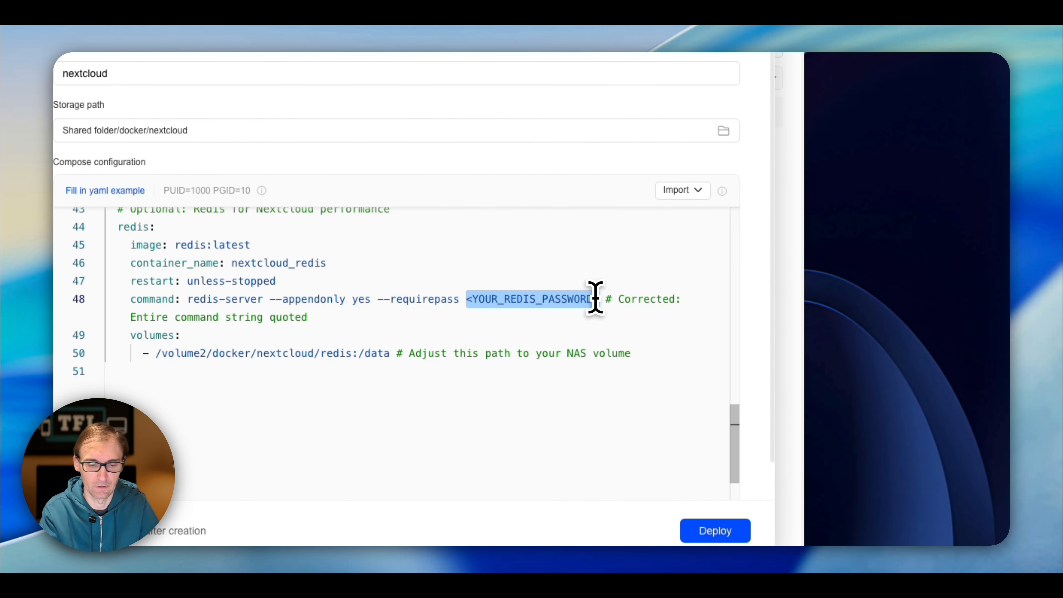
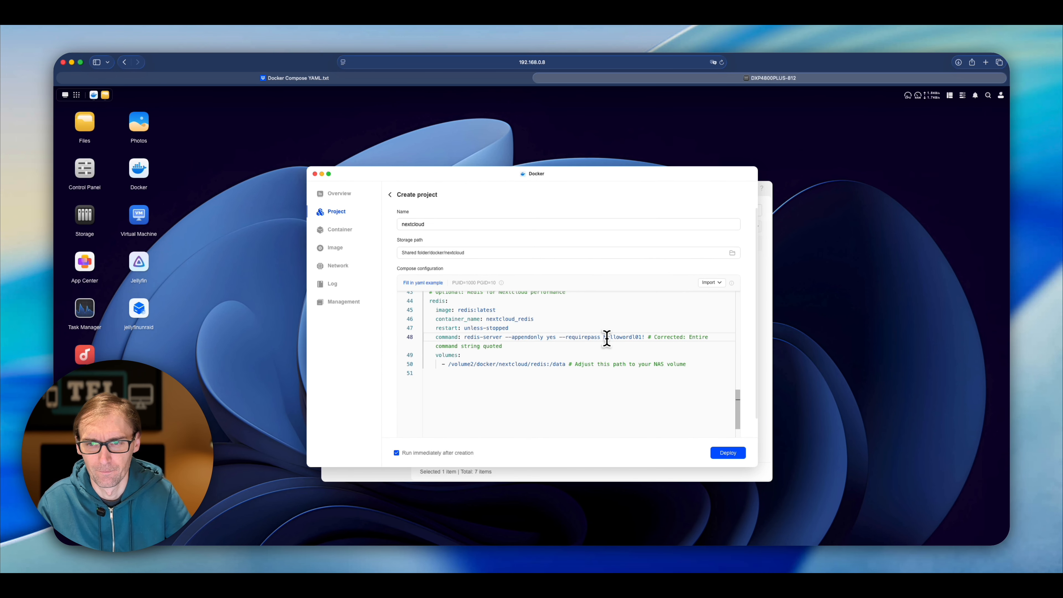
scroll(623, 350, "up", 15)
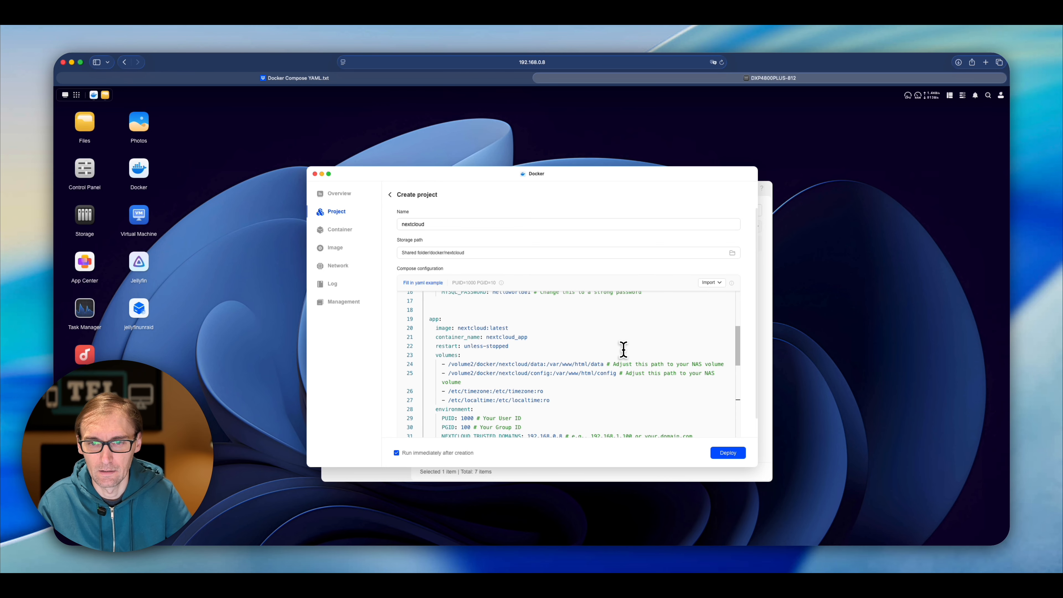
scroll(616, 350, "up", 3)
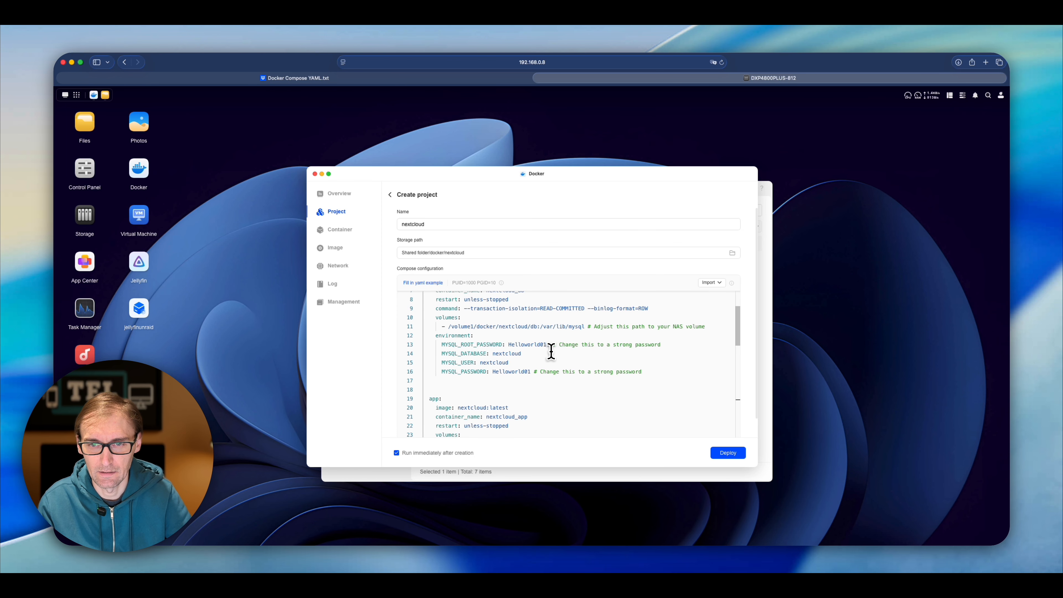
scroll(551, 351, "down", 15)
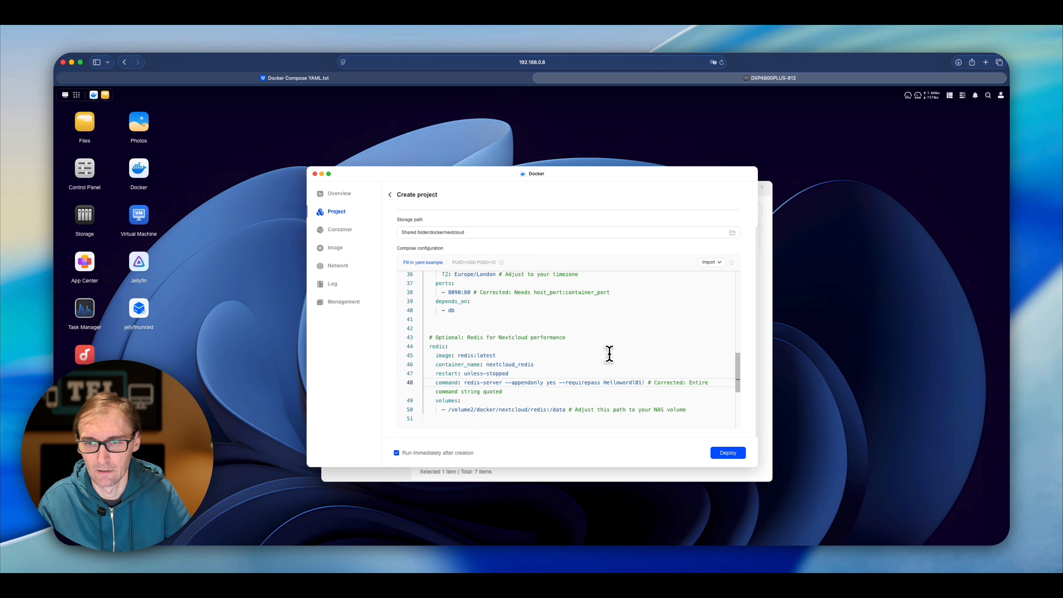
scroll(609, 354, "down", 1)
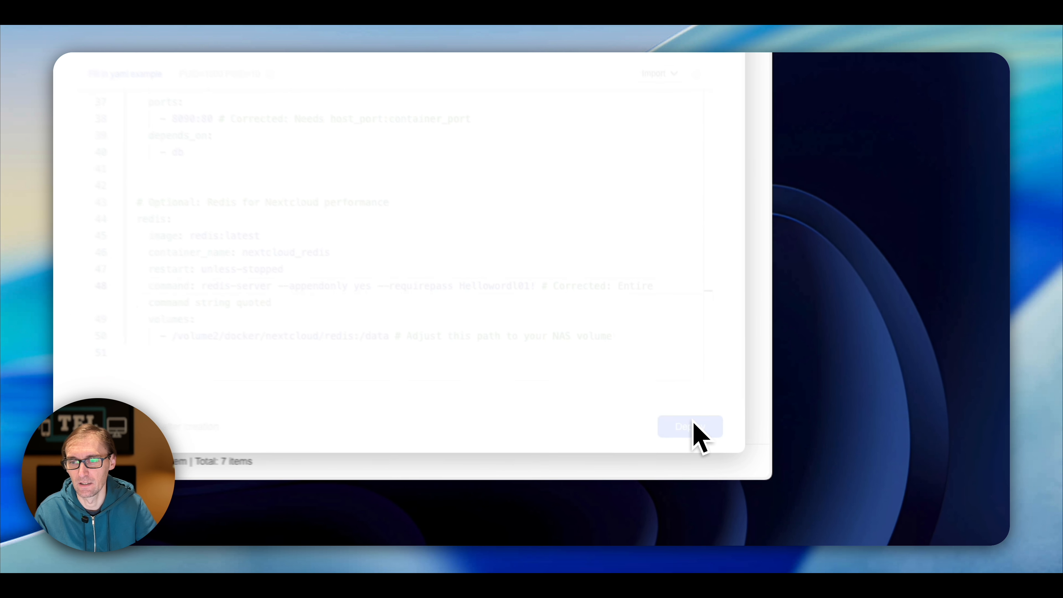
- After deploy reports 'NAS path not found (Line 11)', change line 11 to /volume2/docker/nextcloud/db
left_click(729, 453)
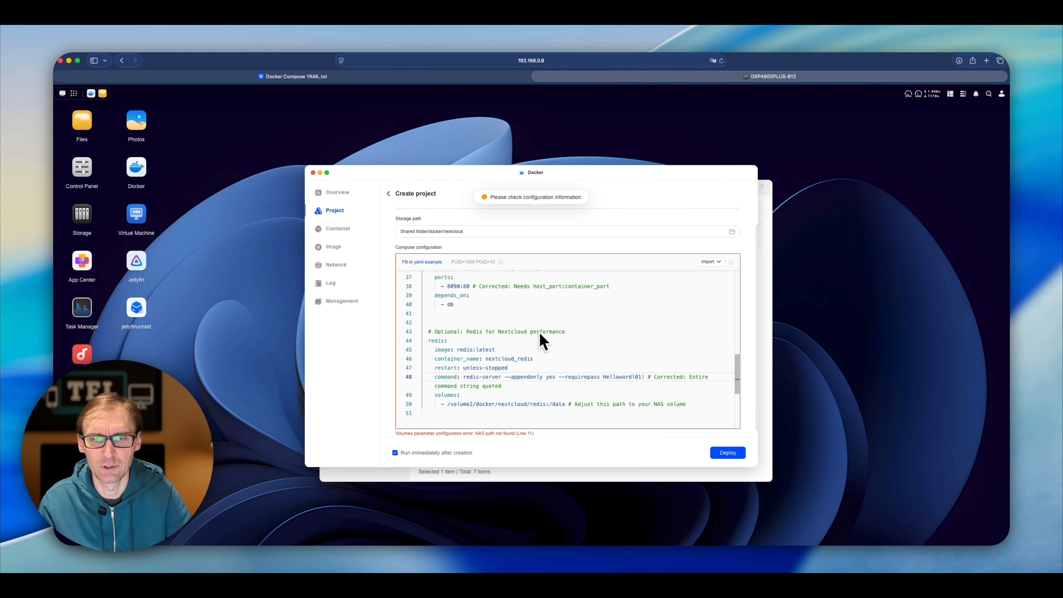
scroll(424, 351, "down", 5)
scroll(509, 391, "up", 15)
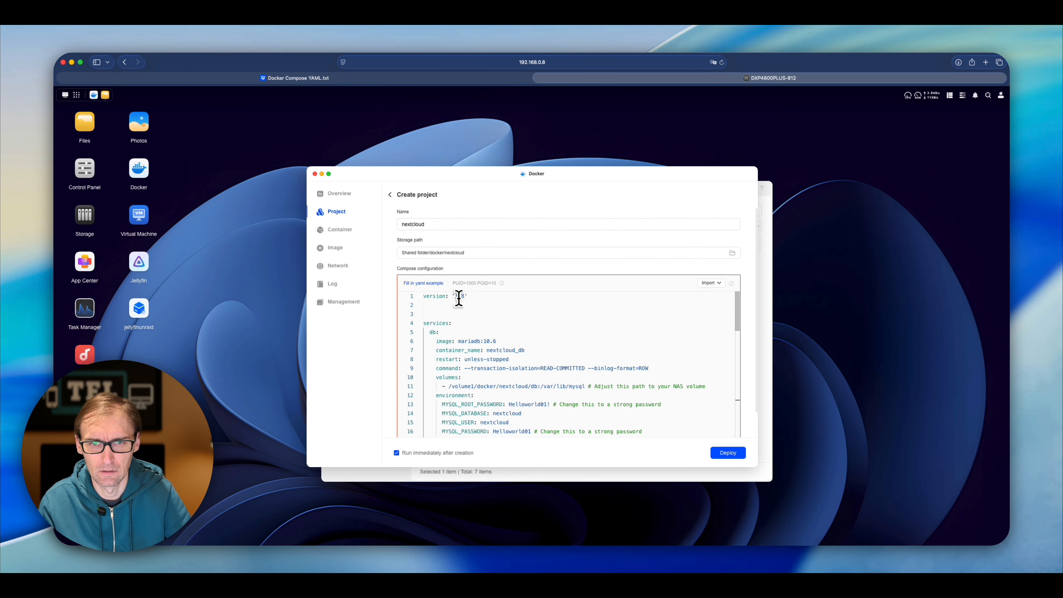
scroll(502, 331, "down", 3)
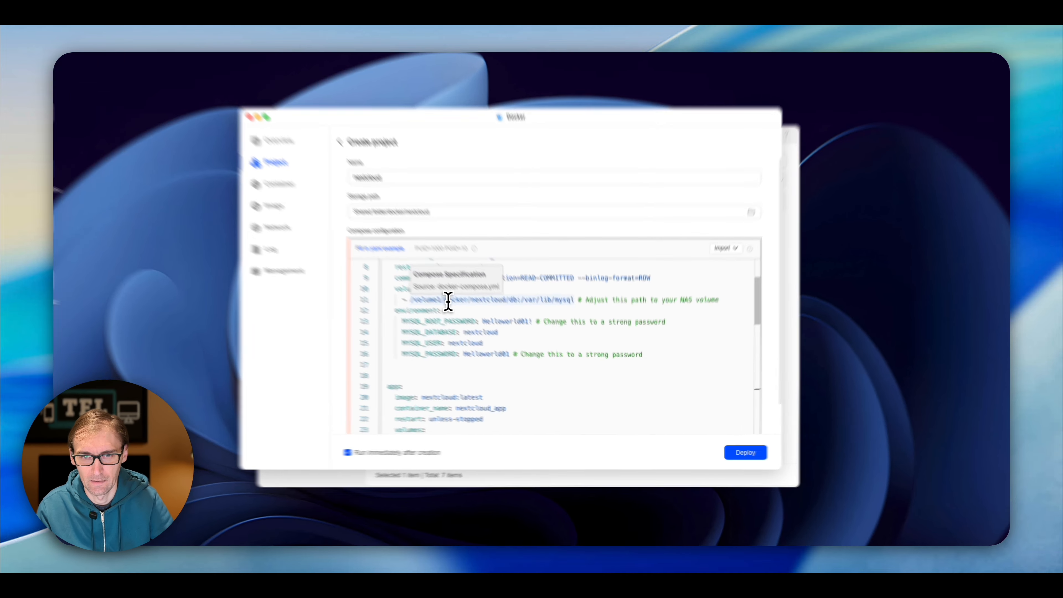
key("BackSpace")
type("2")
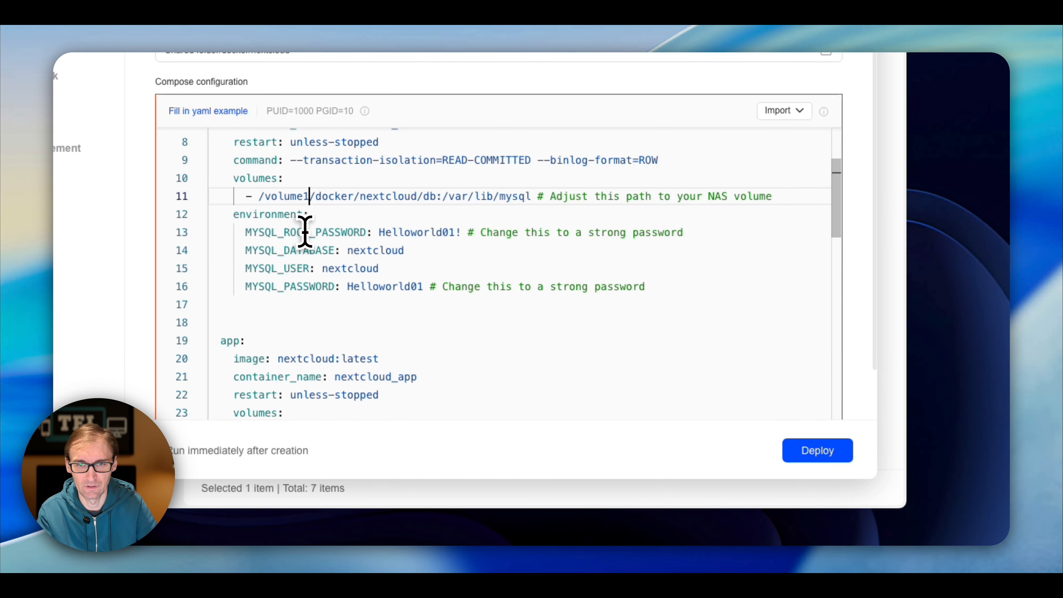
scroll(314, 209, "down", 10)
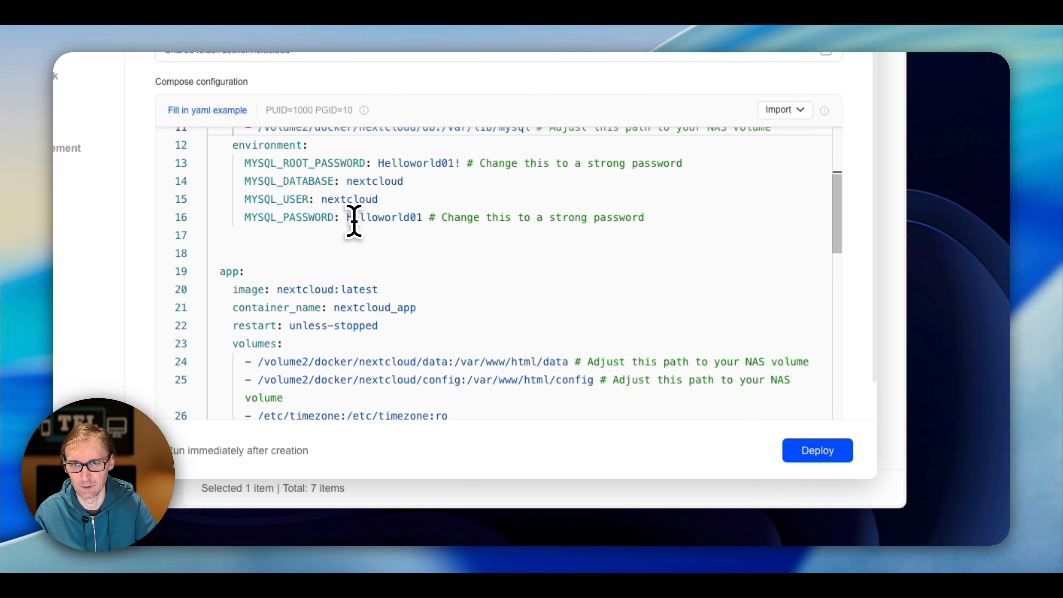
scroll(482, 246, "down", 1)
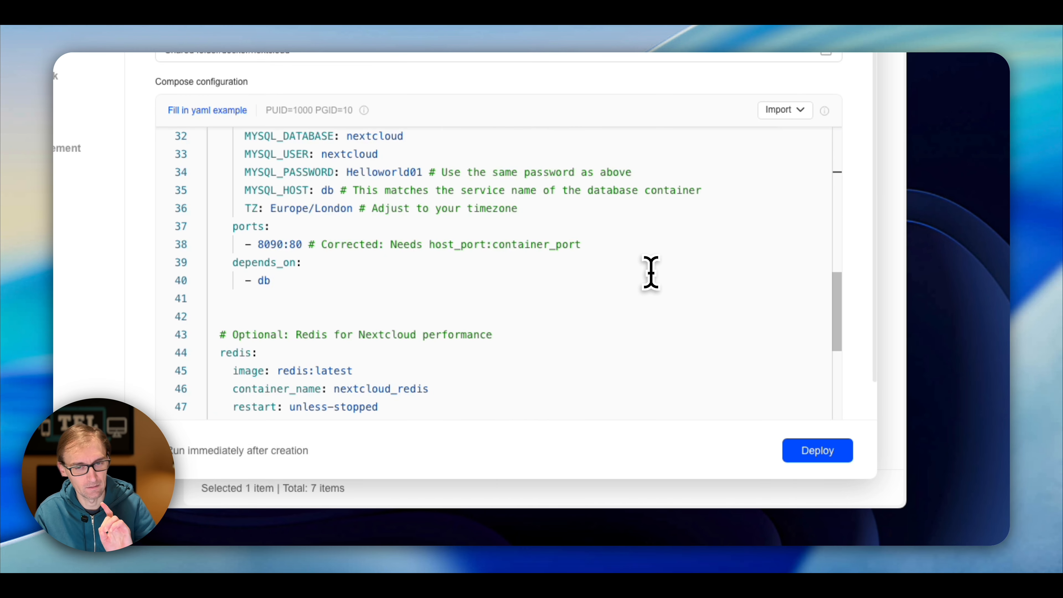
- Deploy the corrected nextcloud project and close the log once 3/3 containers run
left_click(818, 452)
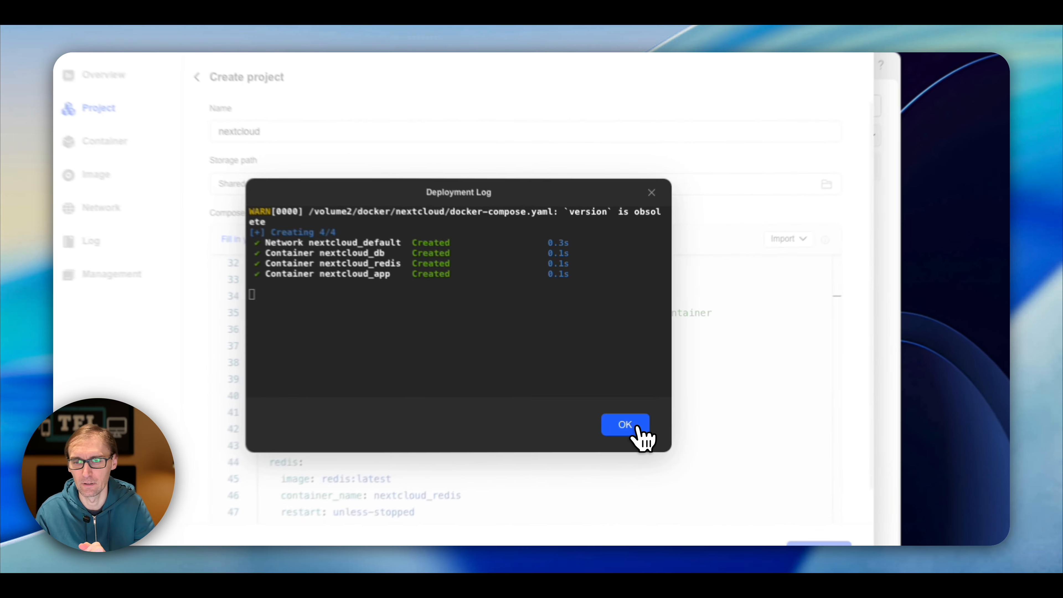
left_click(628, 384)
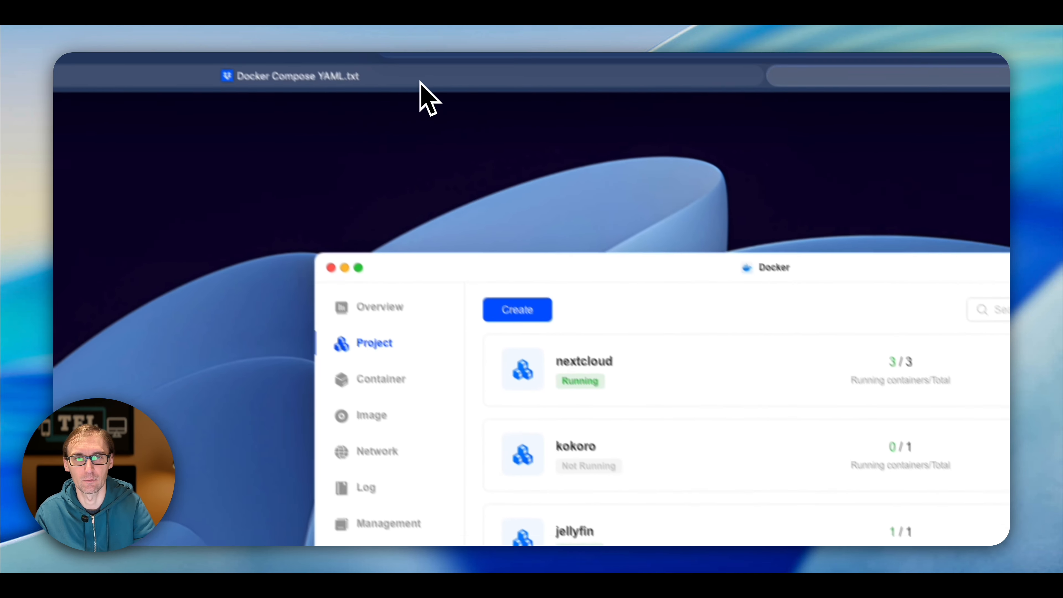
- Load 192.168.0.8:8090 in Safari, dropping the autocompleted path suffix
left_click(420, 82)
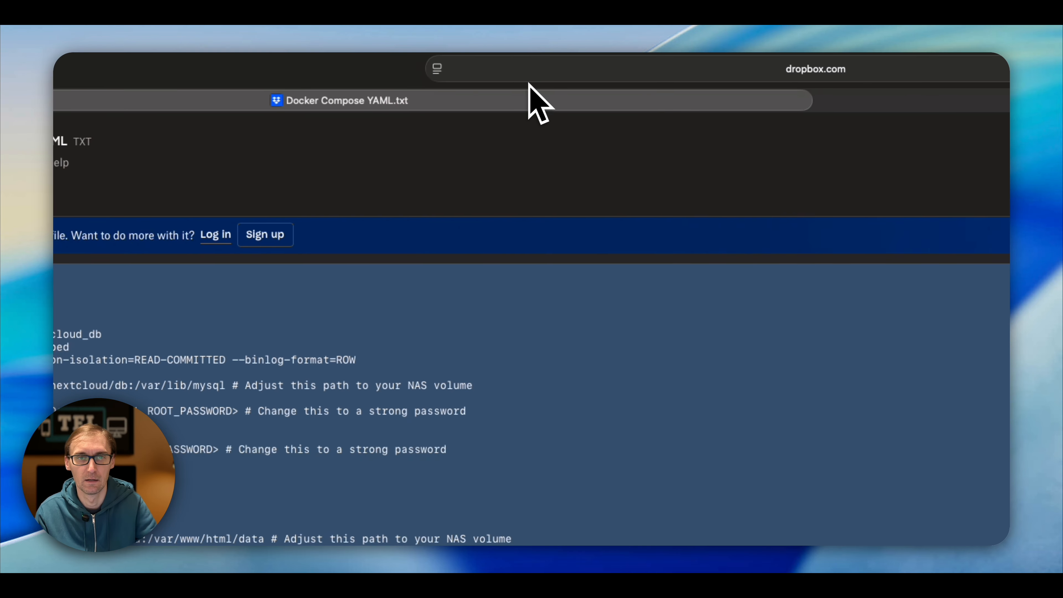
left_click(539, 76)
type("192.168.0.")
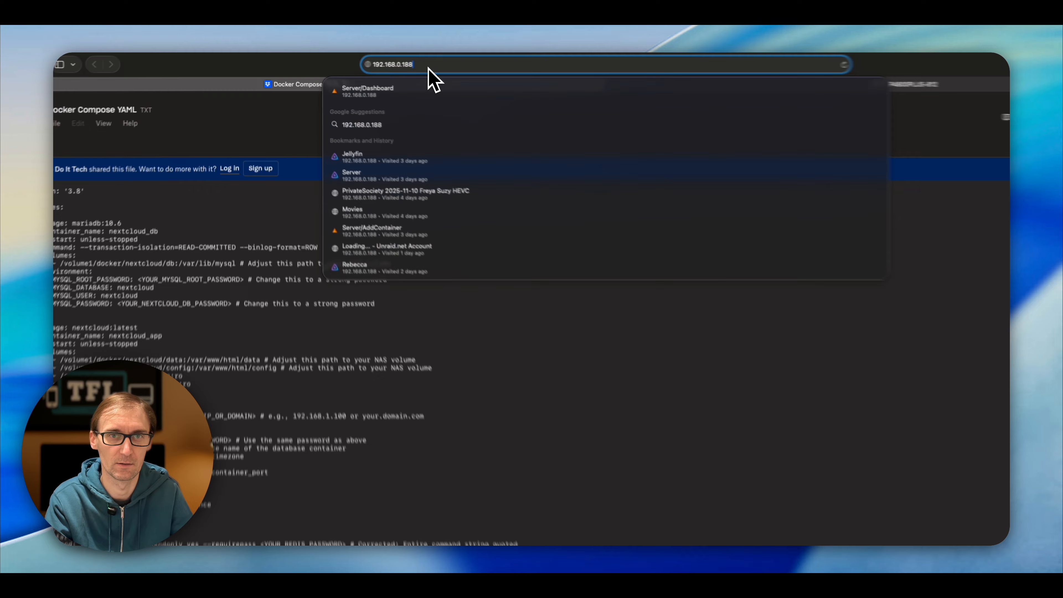
type("8:")
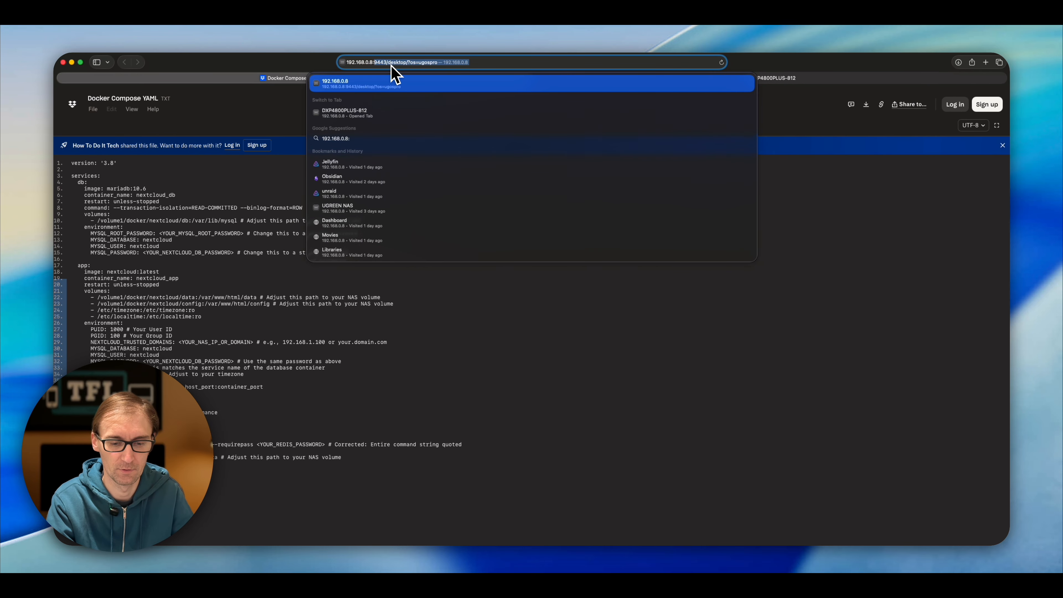
type("8090")
key("BackSpace")
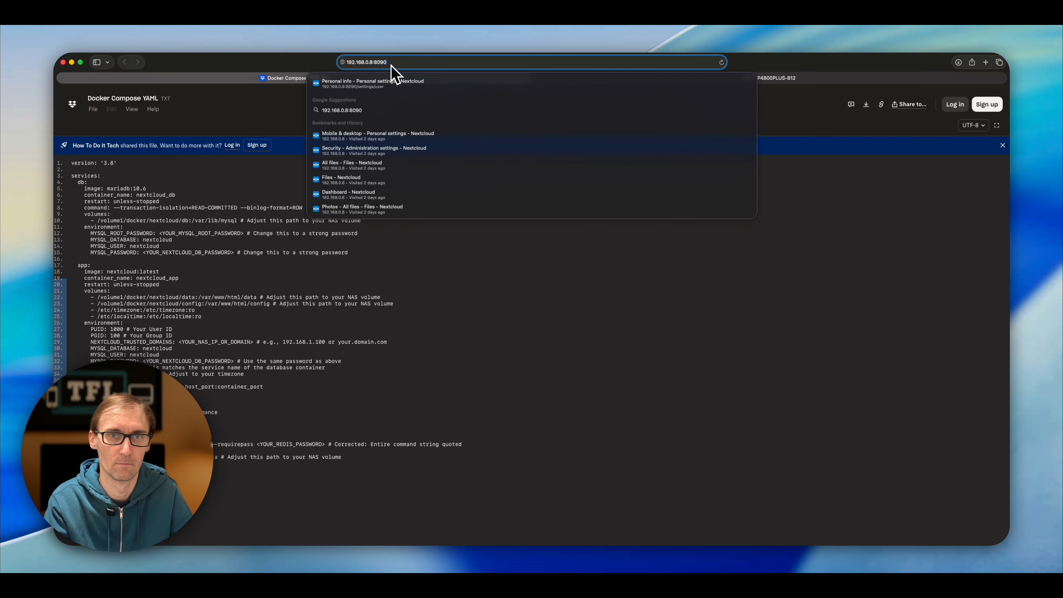
key("Return")
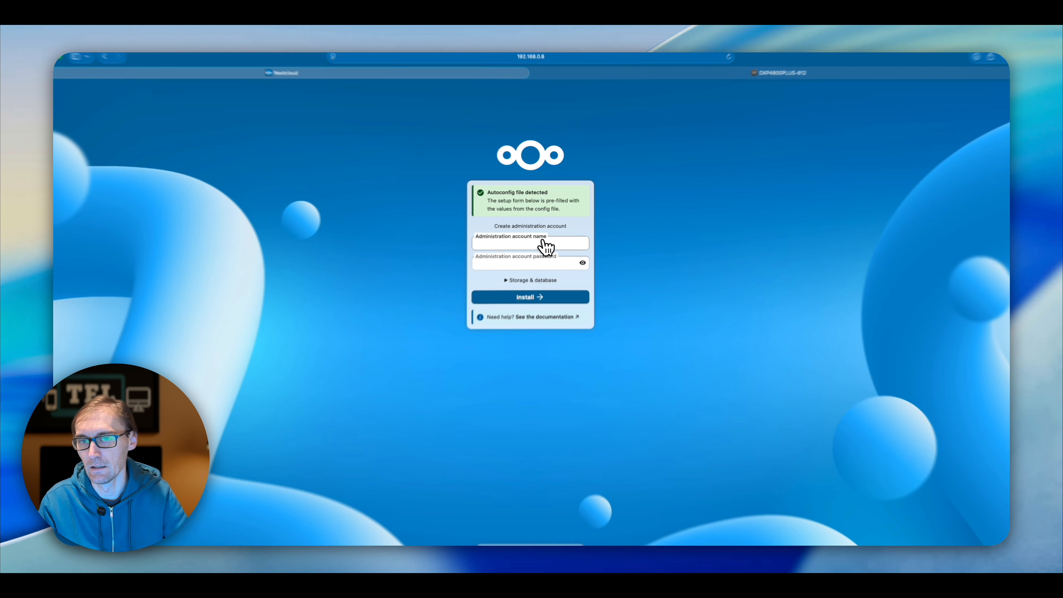
- Enter the admin account name and password, start Install, and decline saving the password
left_click(541, 243)
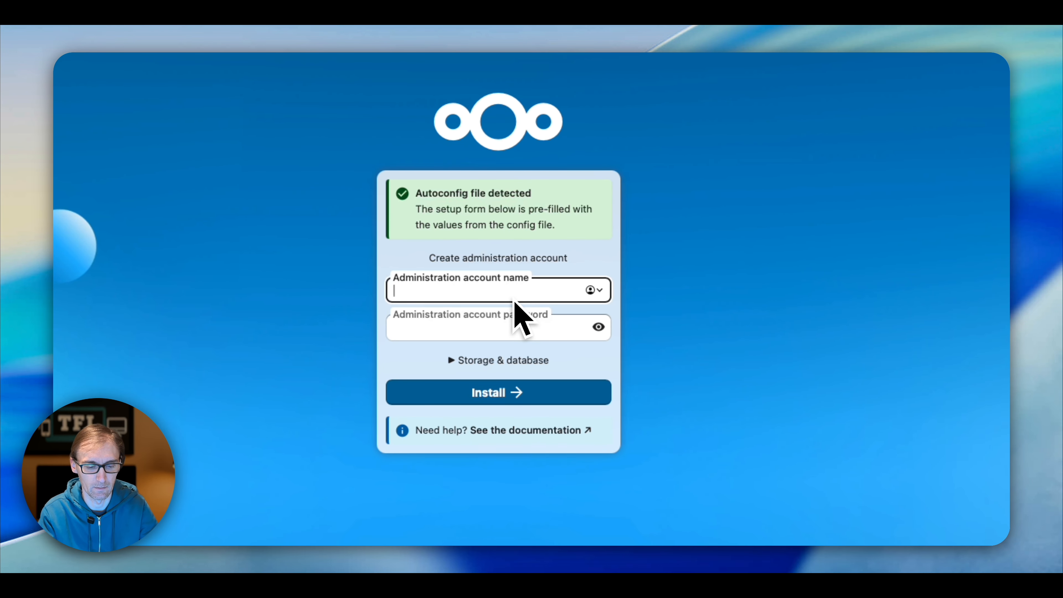
type("Techforlex")
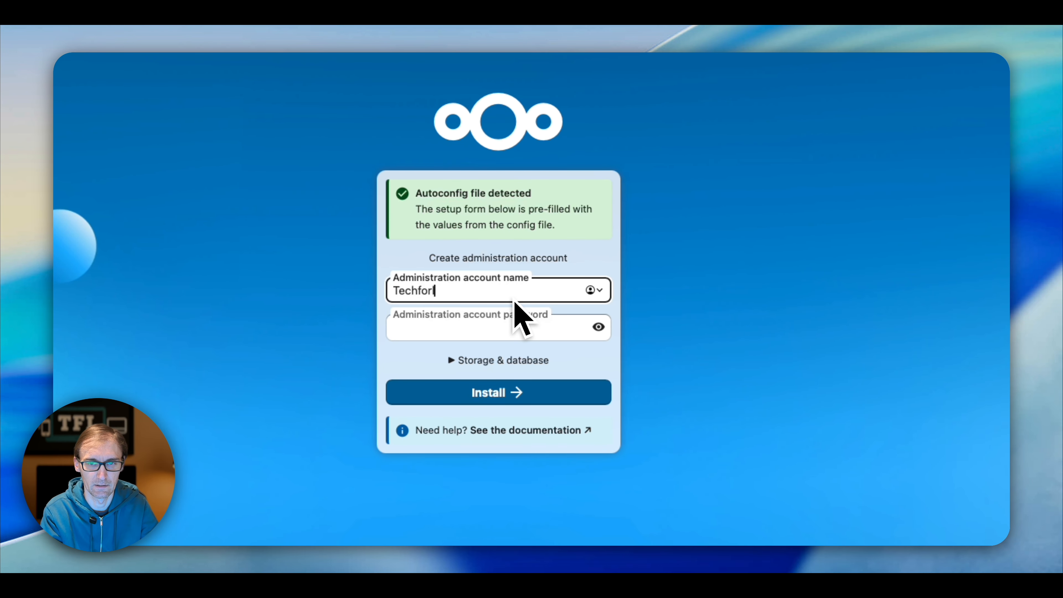
key("ctrl+a")
type("techforlife")
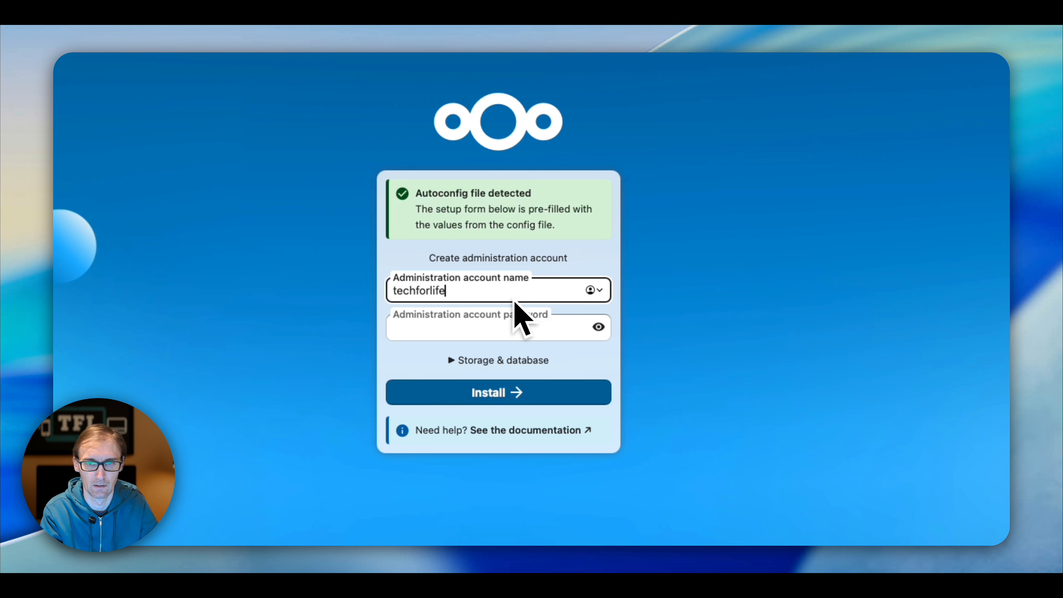
key("Tab")
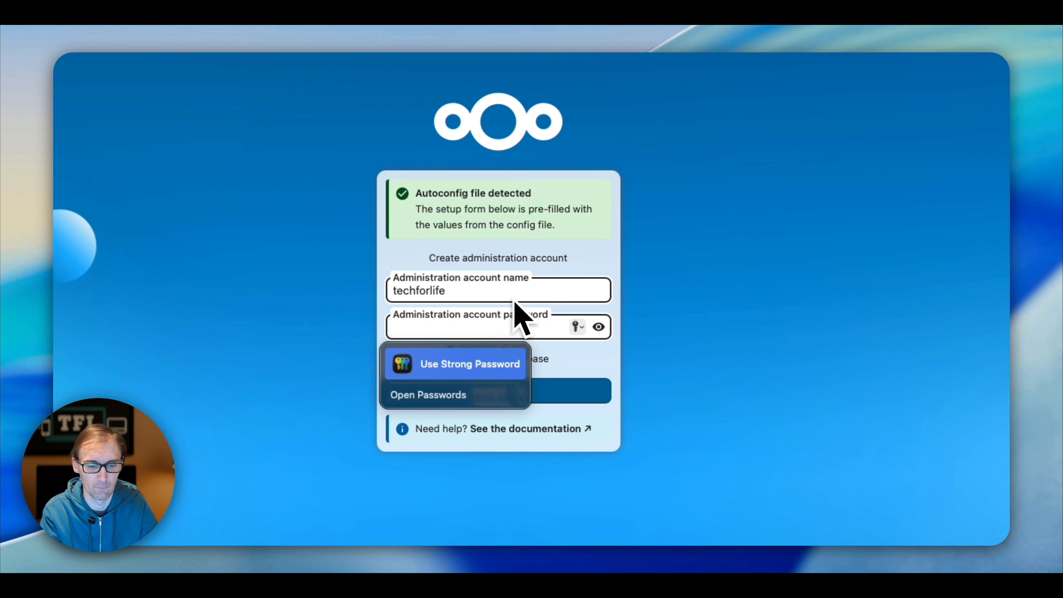
type("••••••••")
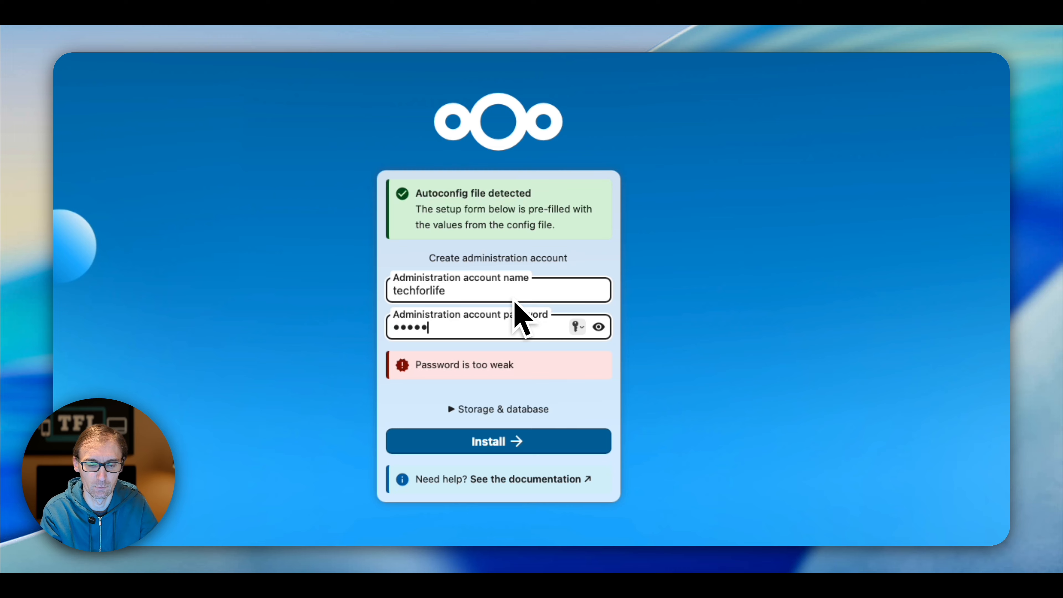
type("•••••")
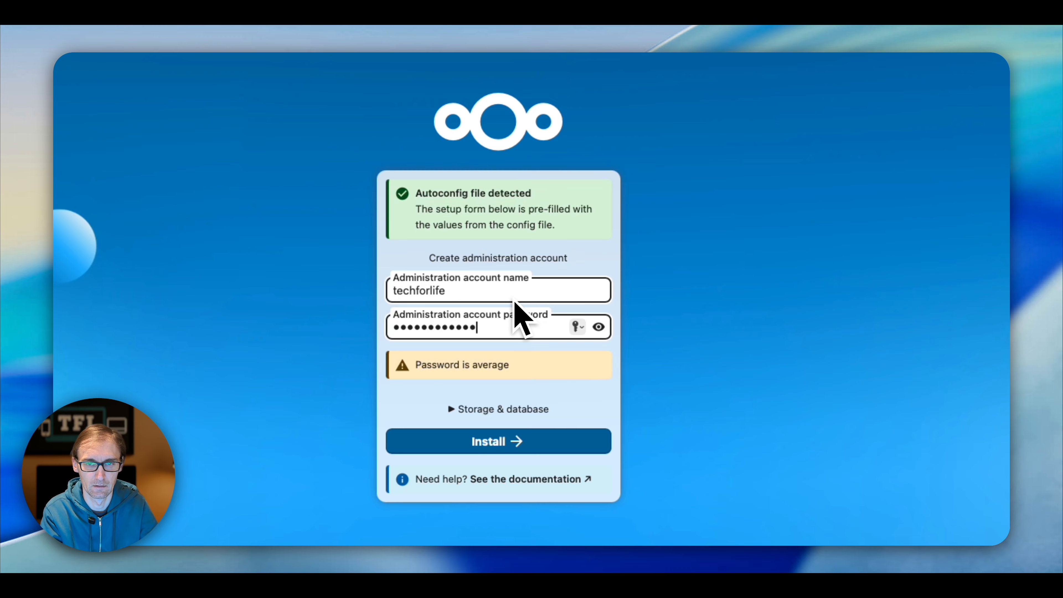
left_click(526, 368)
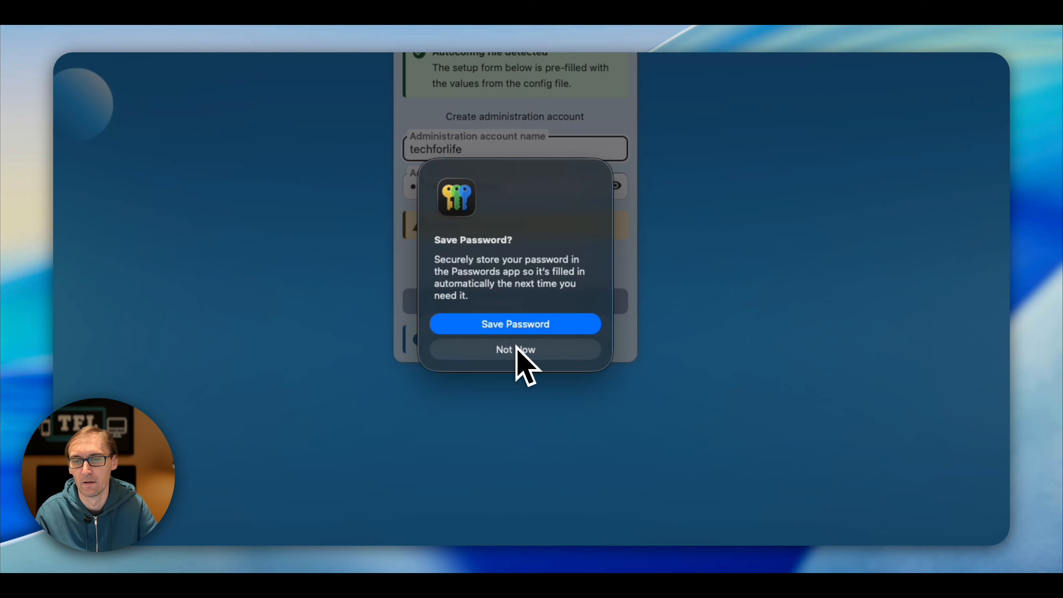
left_click(517, 348)
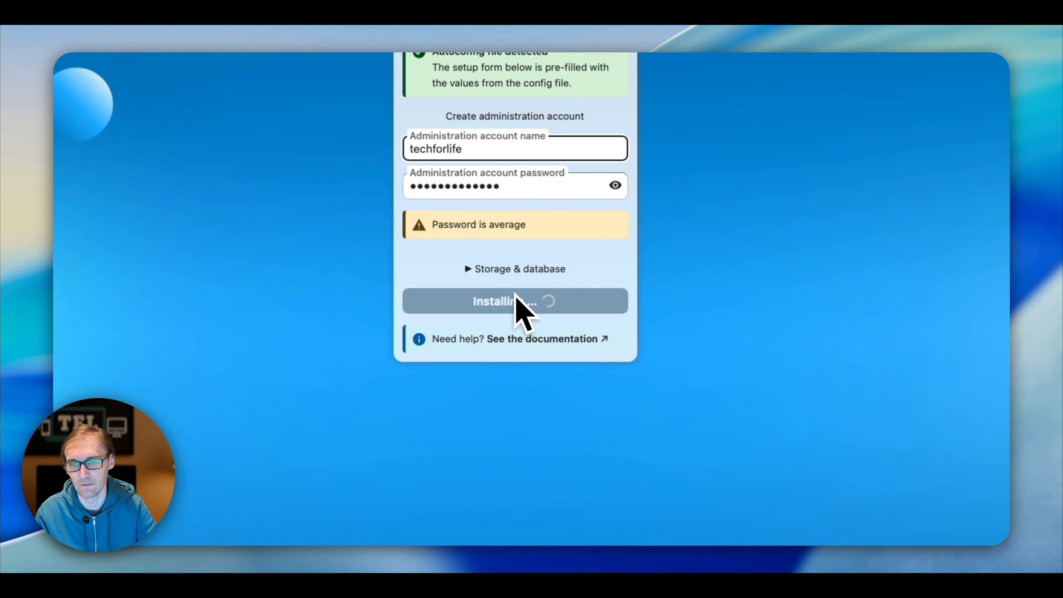